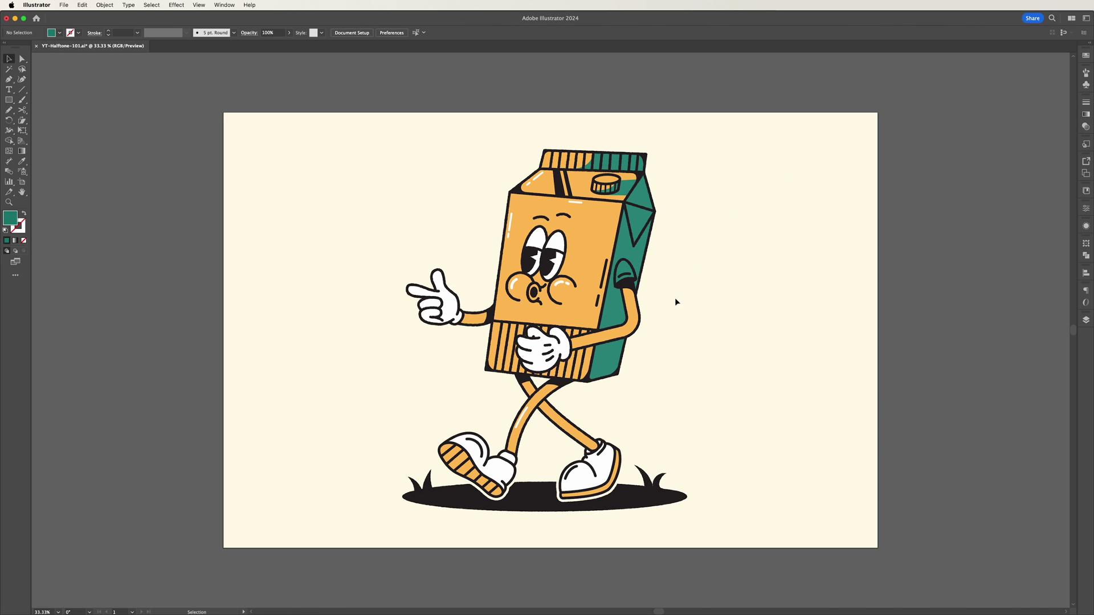
Open the Layers panel and toggle the Background layer's visibility off and back on.
left_click(1086, 319)
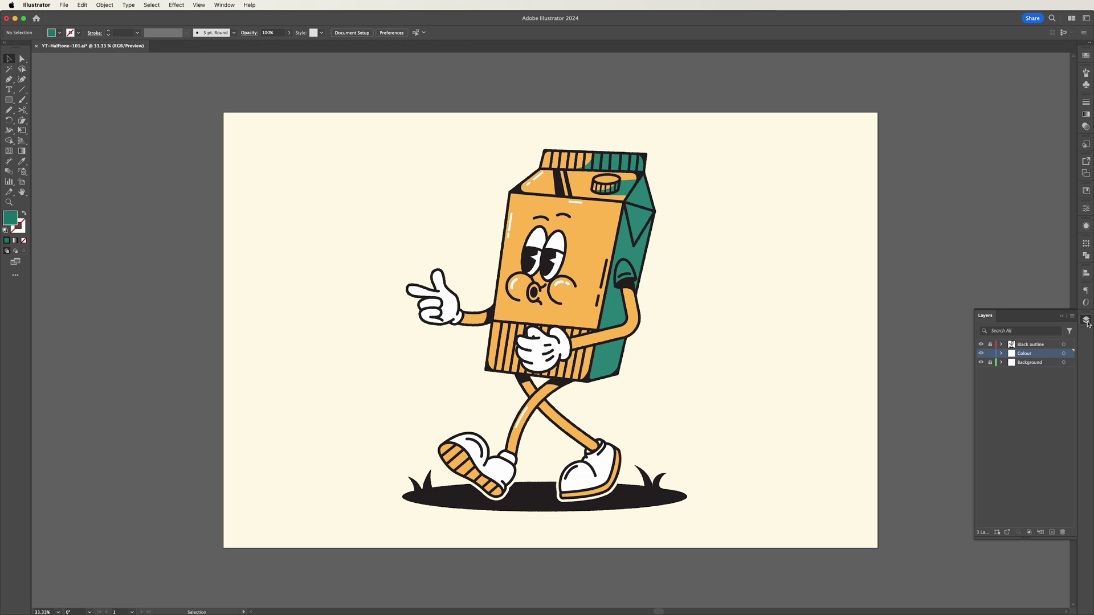
left_click(1034, 364)
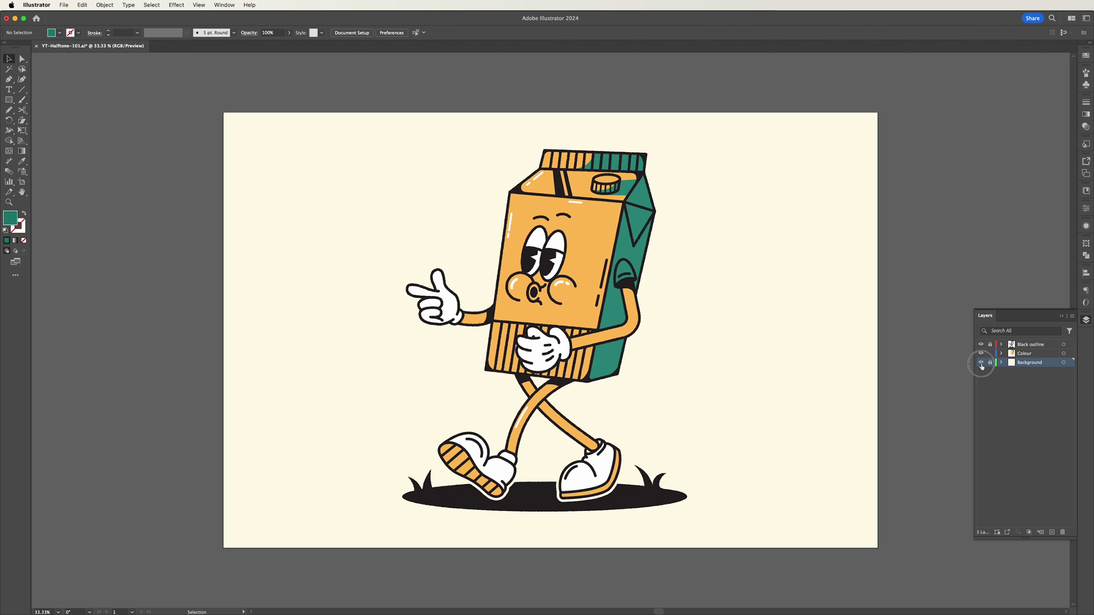
left_click(981, 363)
left_click(981, 363)
Toggle the Black outline and Colour layers off and on, leaving both visible.
left_click(981, 346)
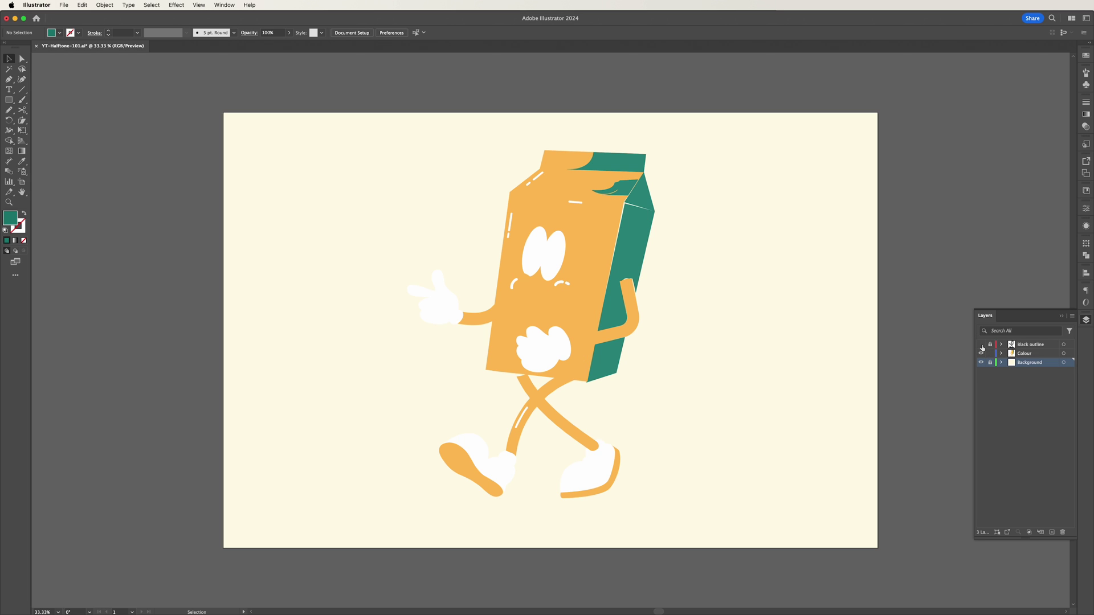
left_click(981, 345)
left_click(981, 346)
left_click(981, 345)
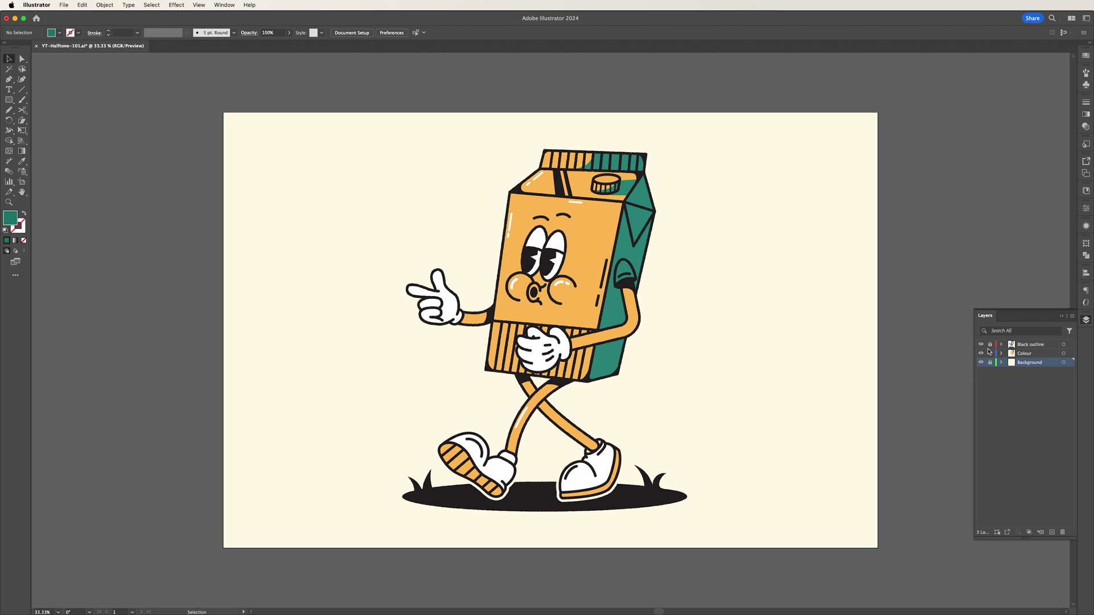
left_click(981, 354)
left_click(981, 354)
left_click(982, 354)
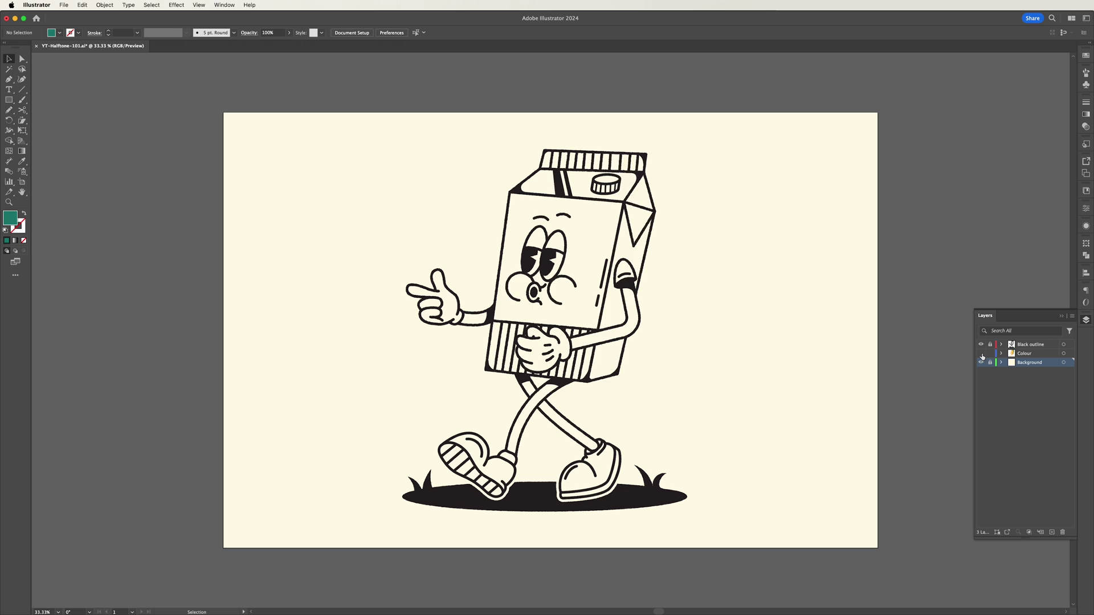
left_click(981, 354)
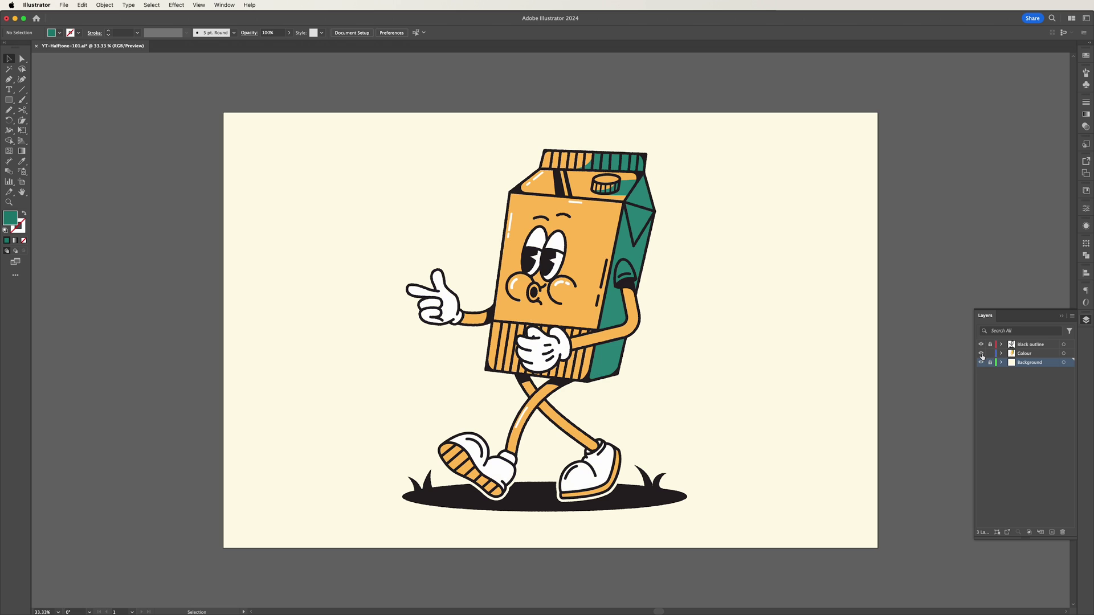
Copy the green lower side panel and paste the copy in front of the original.
left_click(604, 362)
left_click_drag(604, 361, 640, 366)
key("super+z")
right_click(609, 338)
left_click(628, 357)
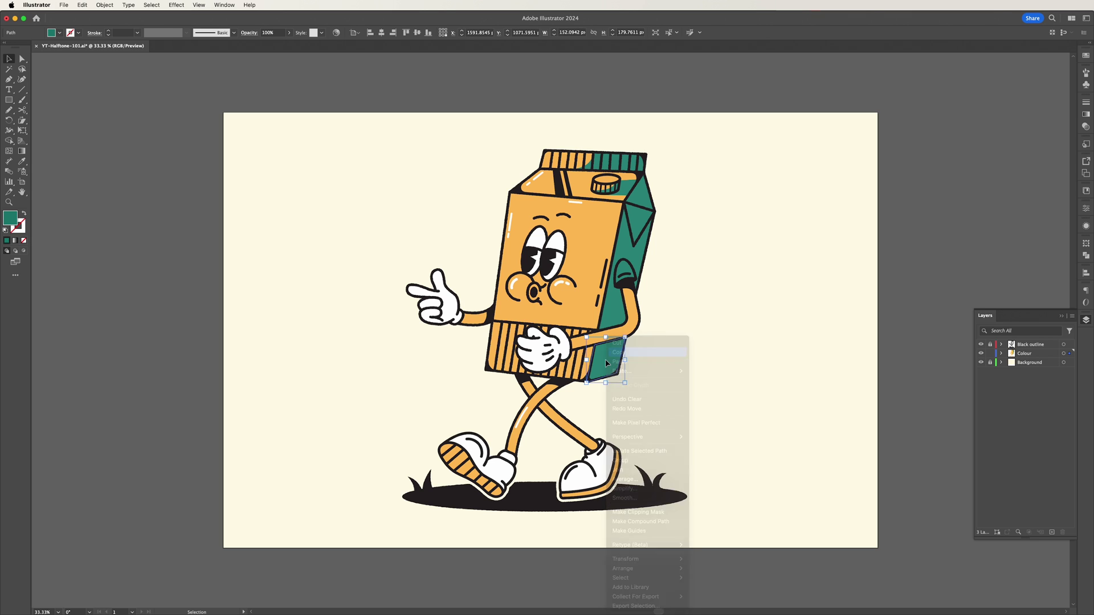
right_click(607, 338)
mouse_move(632, 373)
left_click(706, 373)
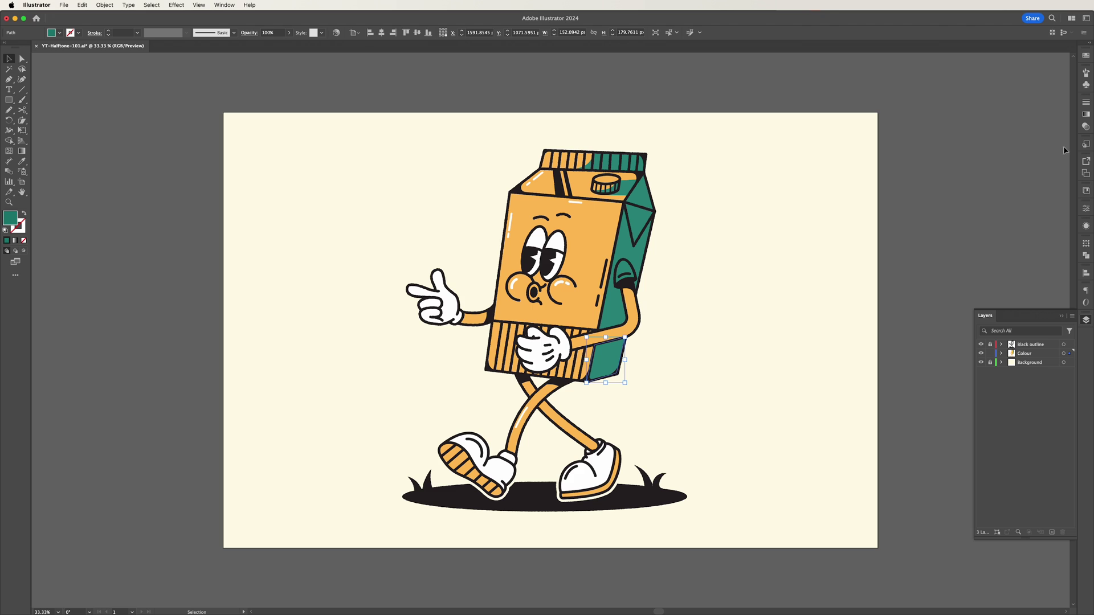
Fill the pasted copy with the white-to-black gradient swatch.
left_click(1086, 114)
left_click(982, 114)
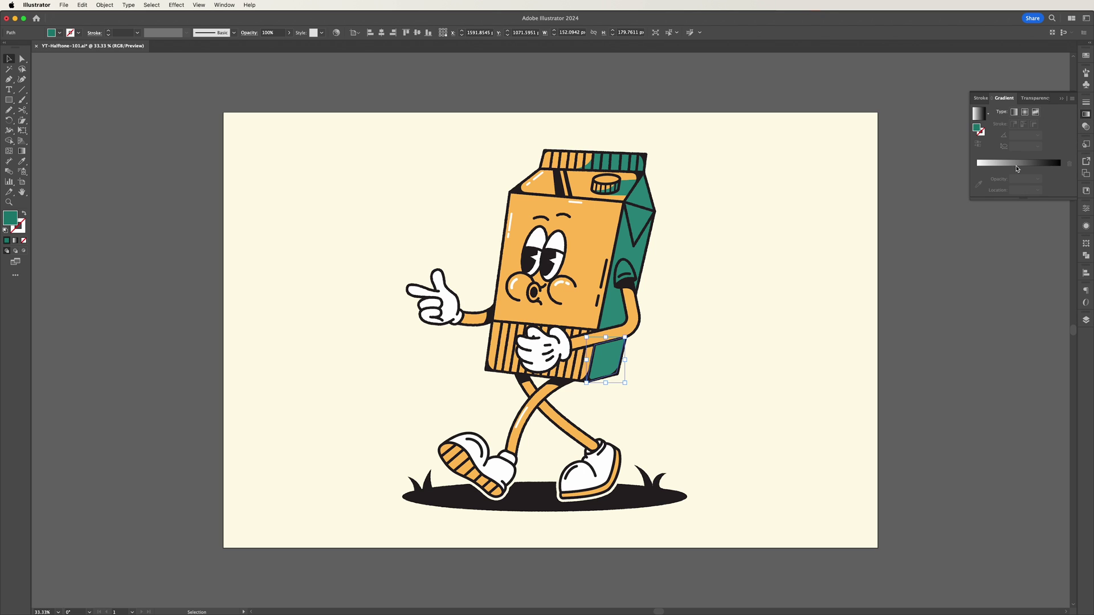
left_click(658, 374)
left_click(611, 364)
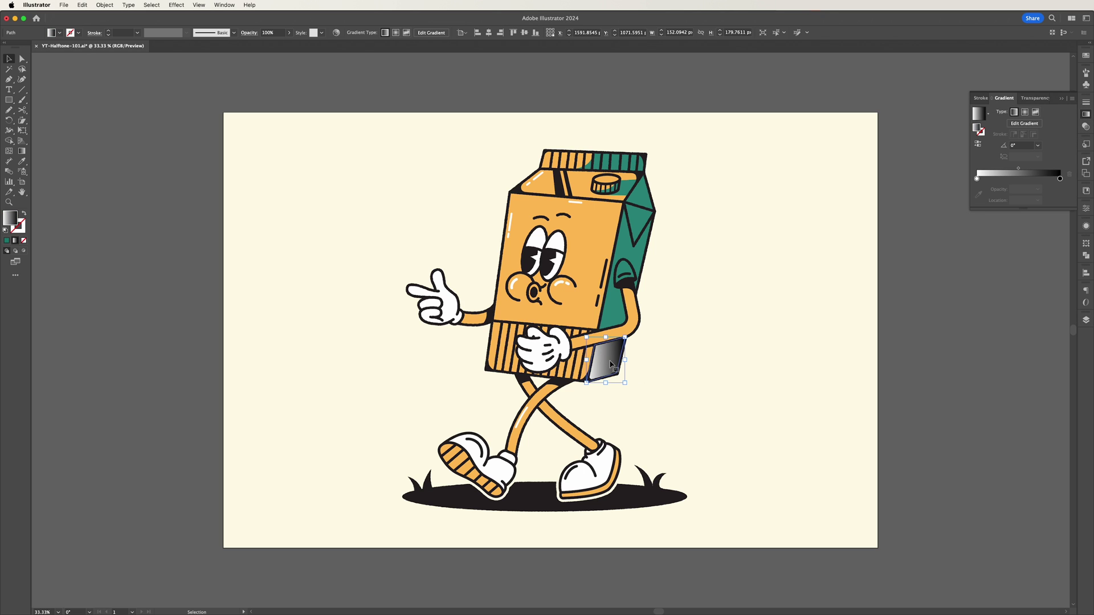
left_click(651, 354)
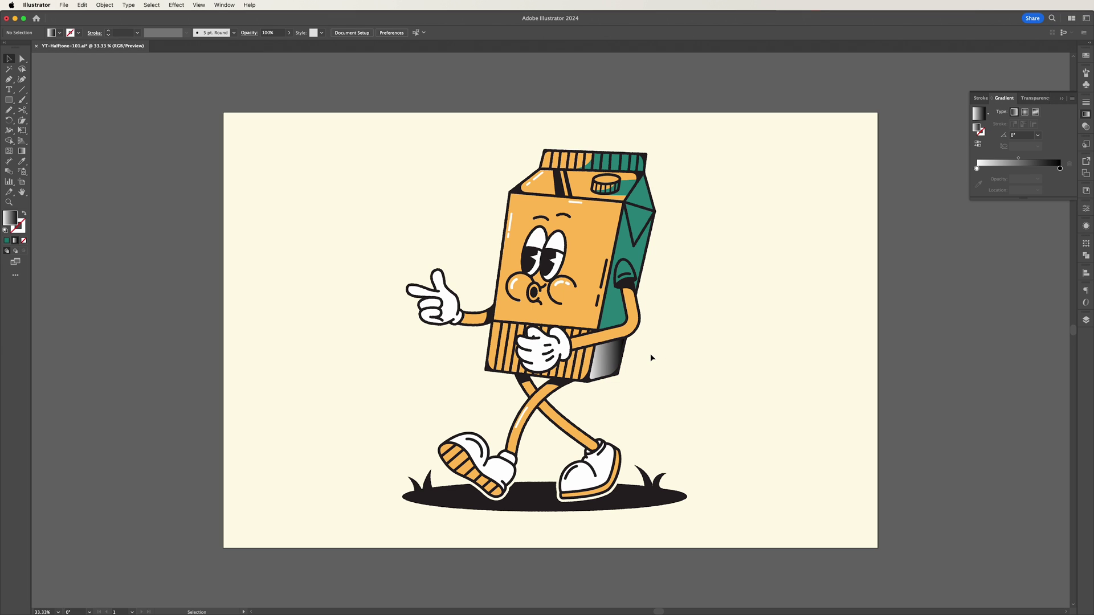
left_click(605, 362)
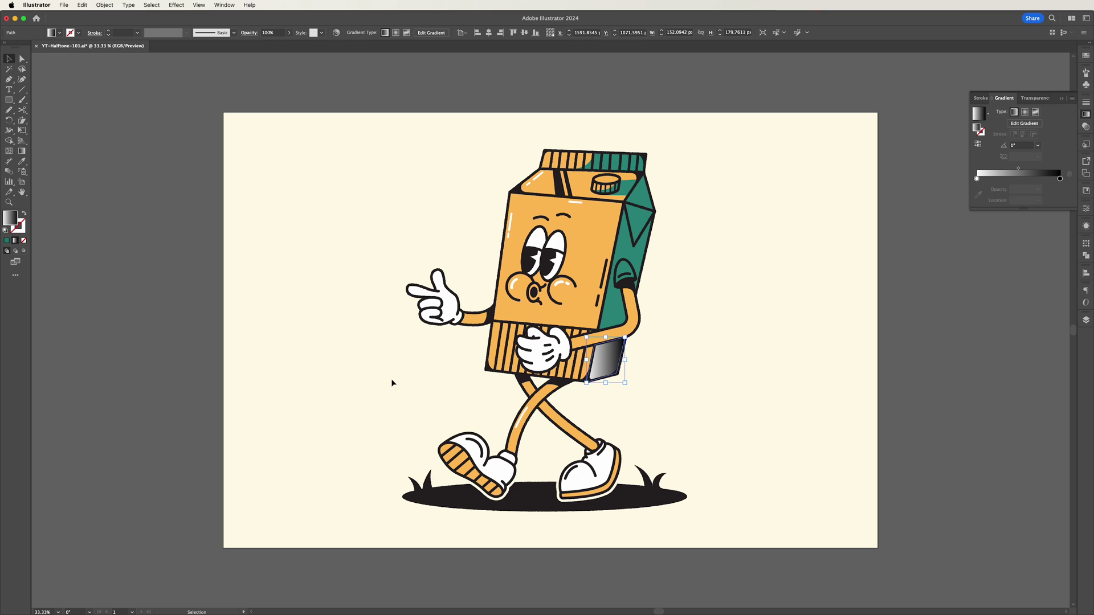
Apply Effect > Pixelate > Color Halftone to the gradient copy.
left_click(677, 361)
left_click(606, 366)
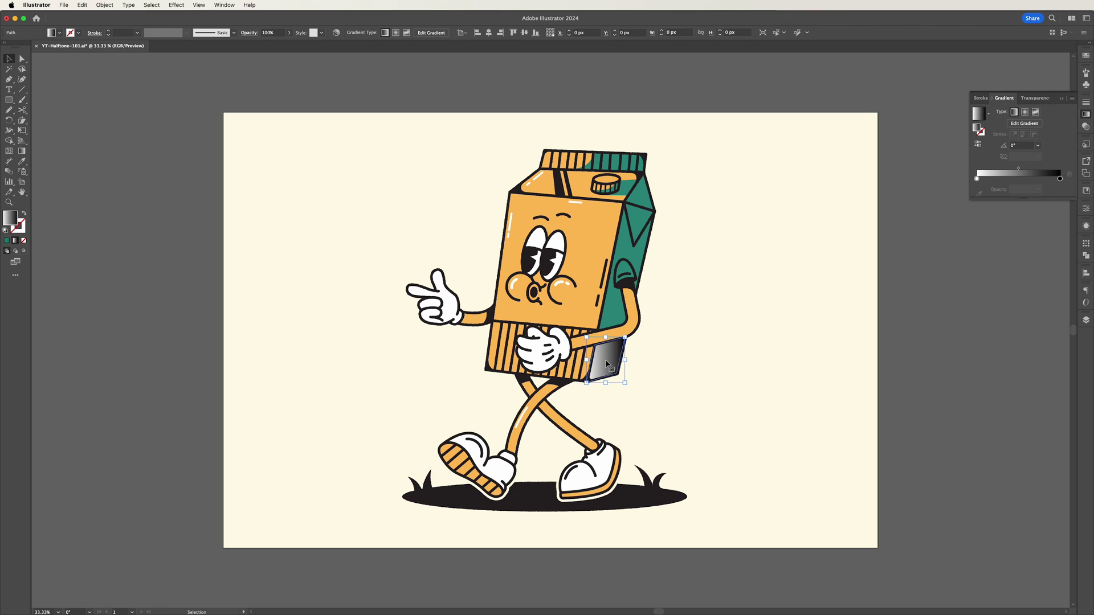
left_click(177, 5)
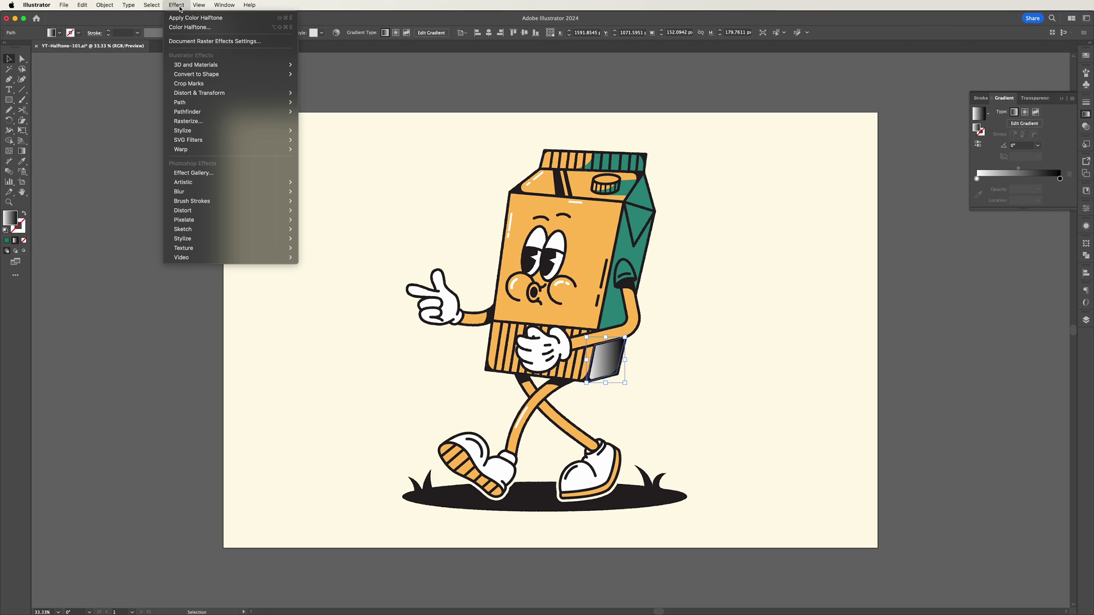
mouse_move(229, 221)
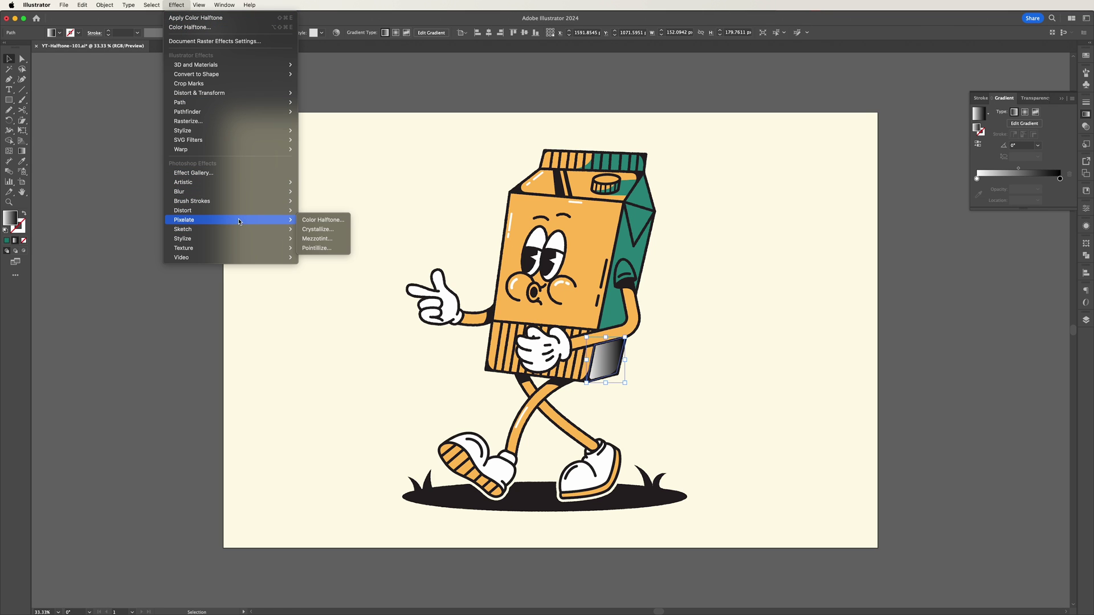
left_click(340, 221)
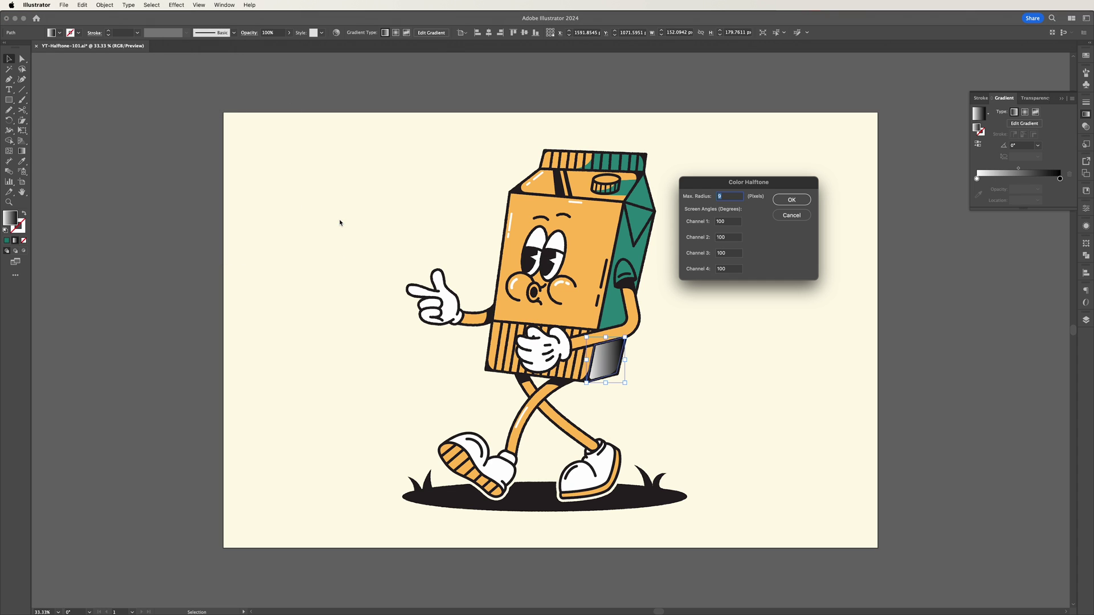
left_click_drag(771, 178, 779, 174)
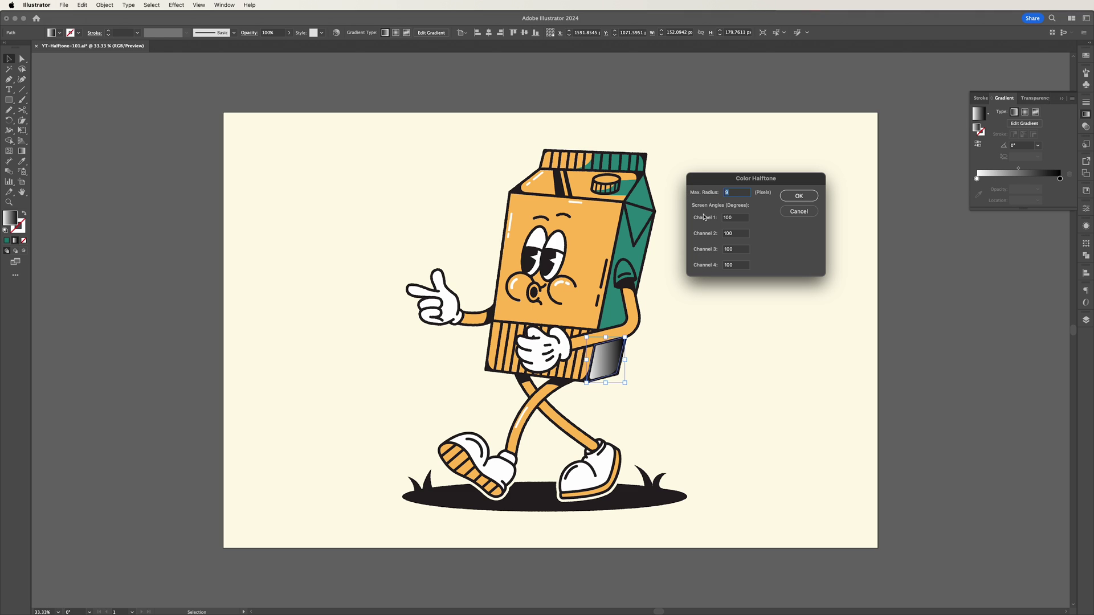
Set the Color Halftone Max. Radius to 8 and apply the effect.
left_click(731, 233)
key("Tab")
key("Tab")
left_click(738, 197)
double_click(725, 193)
type("9")
double_click(733, 193)
type("8")
left_click(798, 196)
left_click(145, 398)
key("shift+F6")
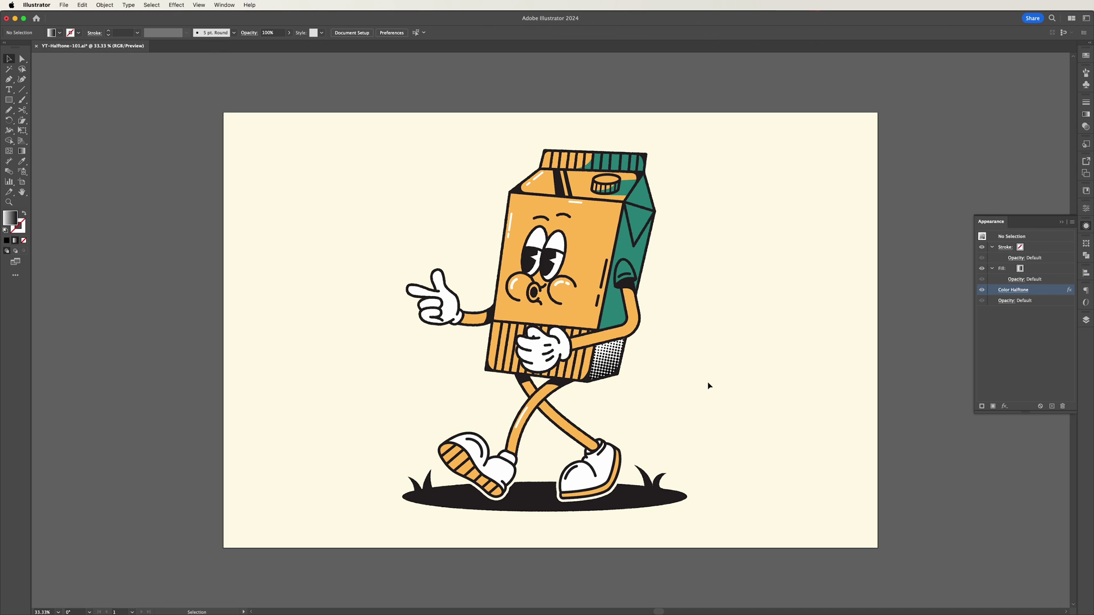
Zoom in and redraw the panel's gradient from top to bottom with the Gradient tool.
key("super+equal")
key("super+equal")
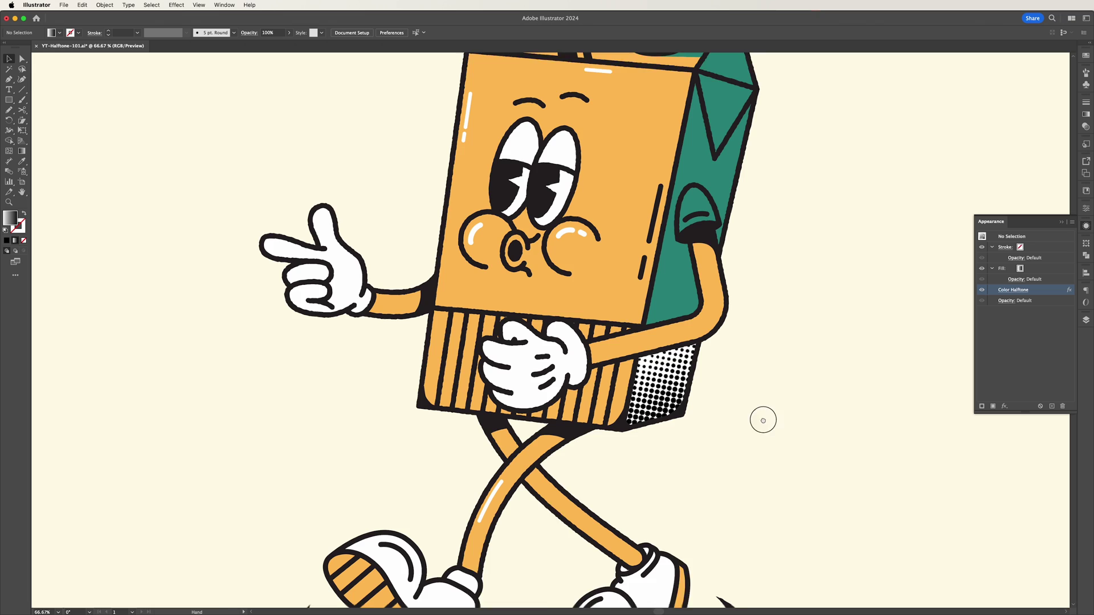
left_click_drag(763, 420, 722, 391)
left_click(631, 371)
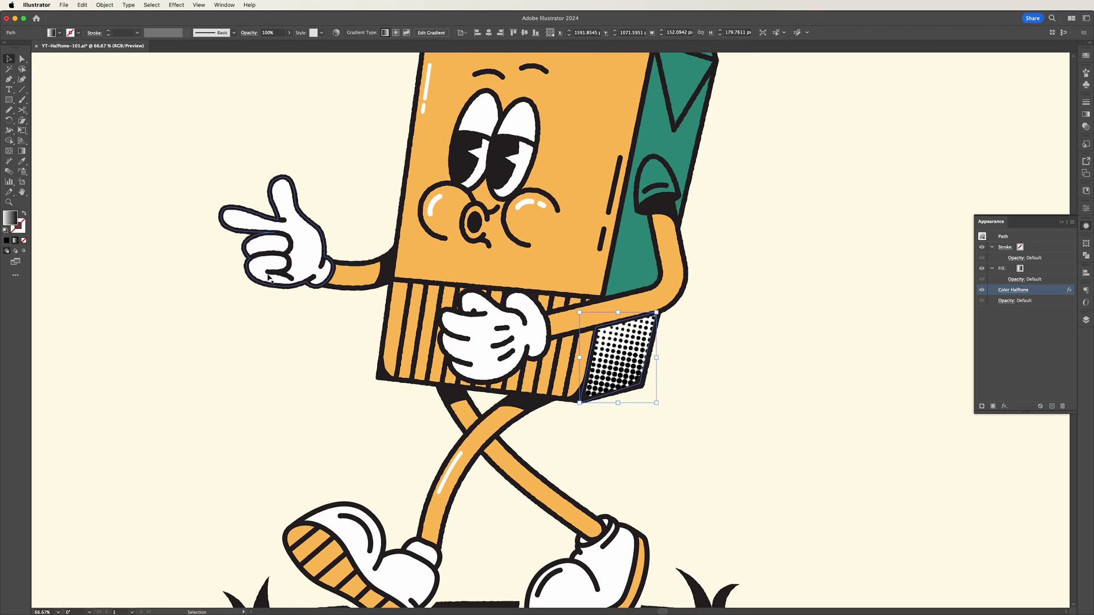
left_click(21, 151)
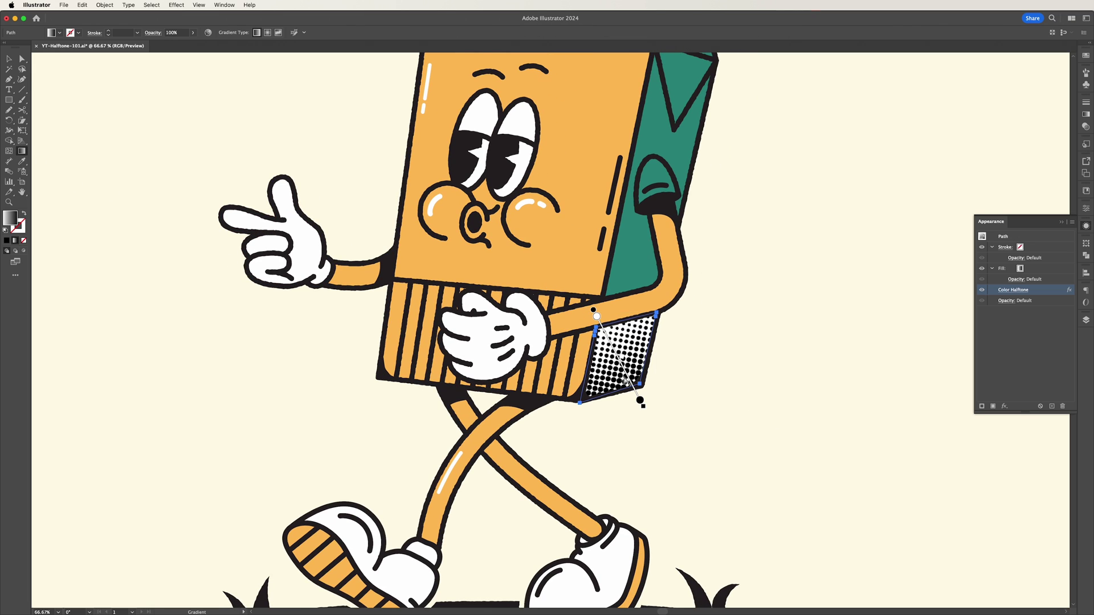
left_click_drag(573, 321, 640, 376)
left_click_drag(560, 415, 655, 357)
mouse_move(596, 311)
left_mouse_down()
mouse_move(641, 386)
mouse_move(638, 401)
left_mouse_up()
key("v")
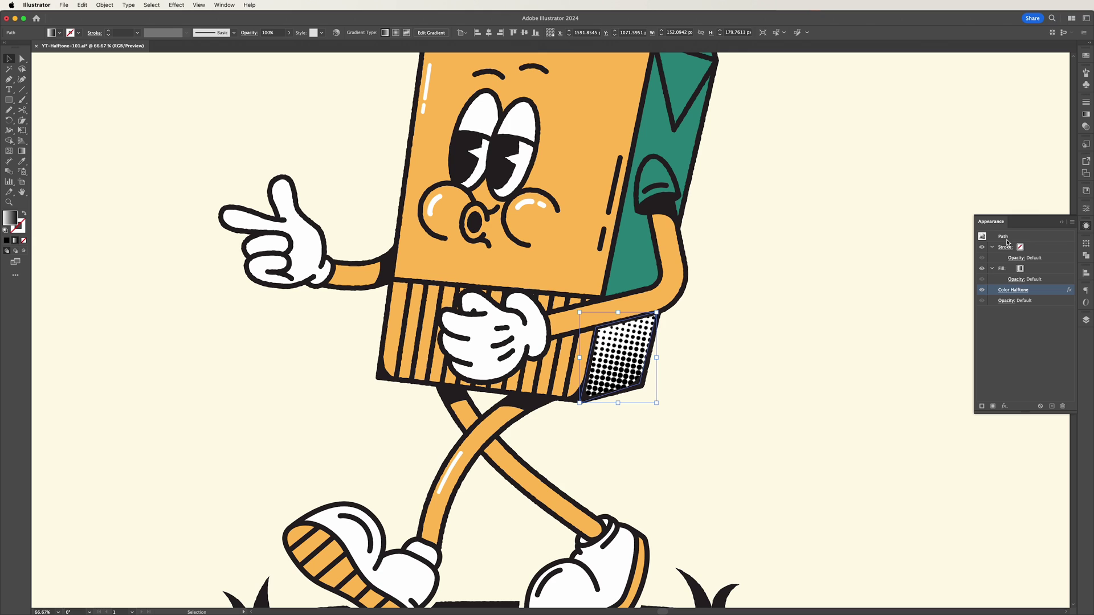
Change the gradient type to Radial and stretch it outward.
left_click(1086, 114)
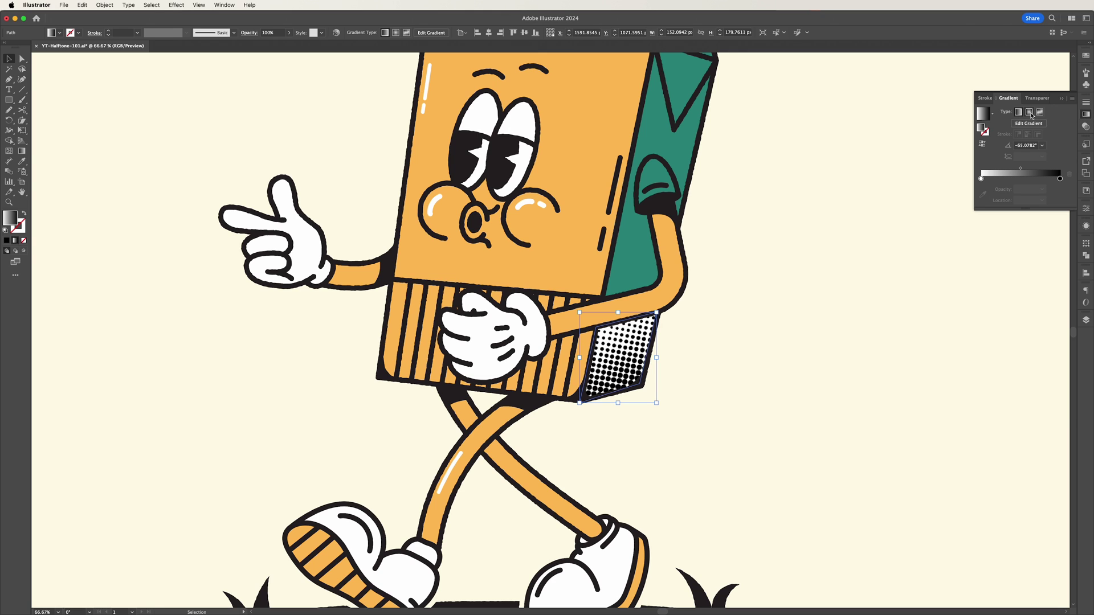
left_click(1030, 112)
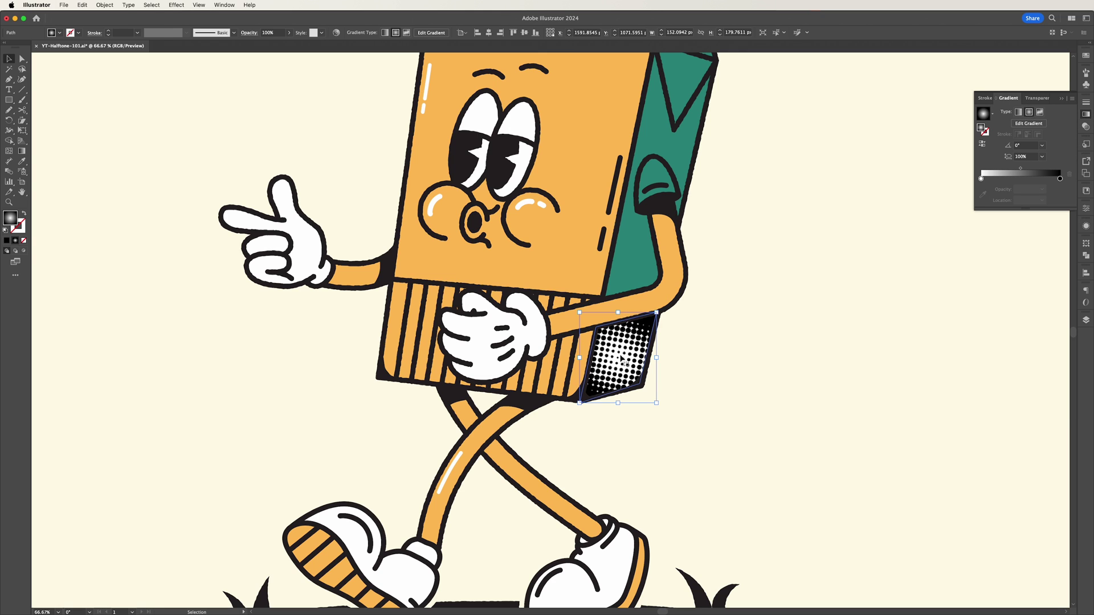
key("g")
mouse_move(659, 357)
left_mouse_down()
mouse_move(699, 358)
mouse_move(661, 357)
left_mouse_up()
Reopen Color Halftone from the Appearance panel and reapply it for finer dots.
key("v")
left_click(1086, 226)
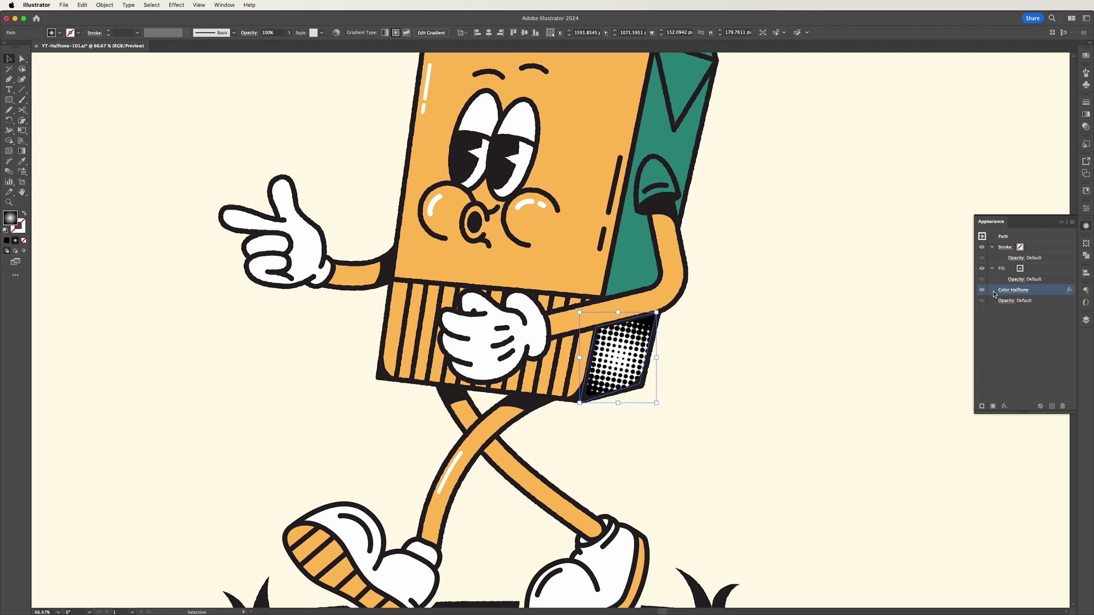
left_click(1012, 291)
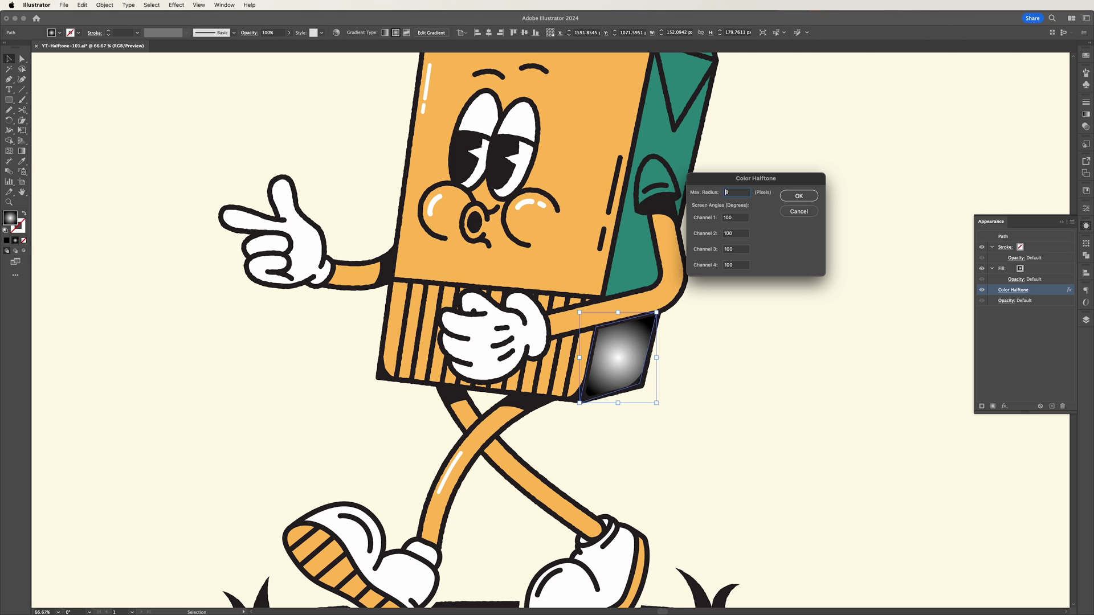
left_click(800, 196)
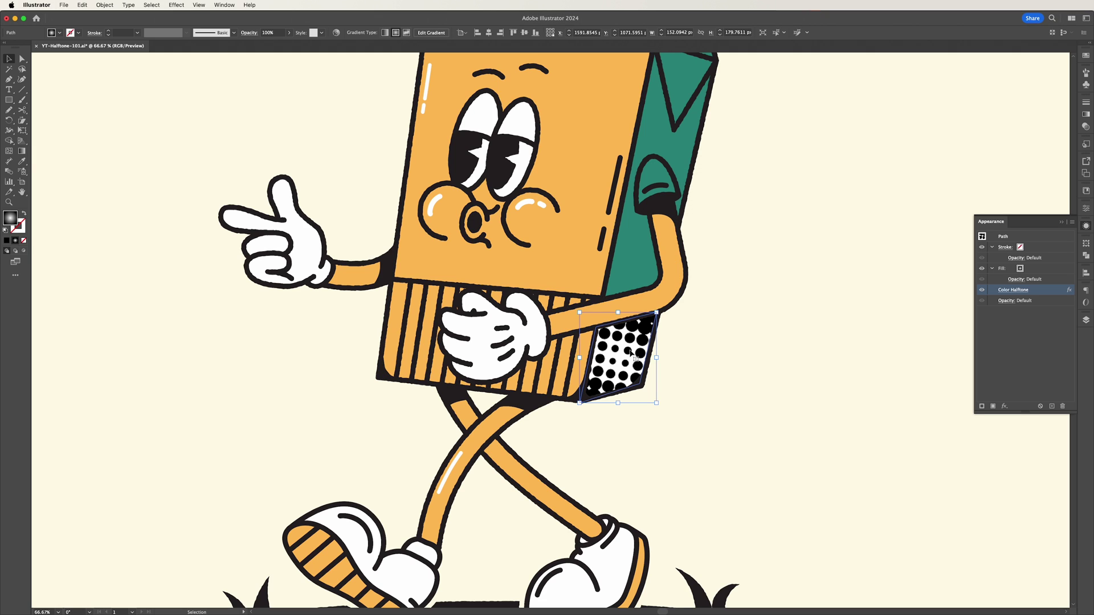
left_click(1007, 290)
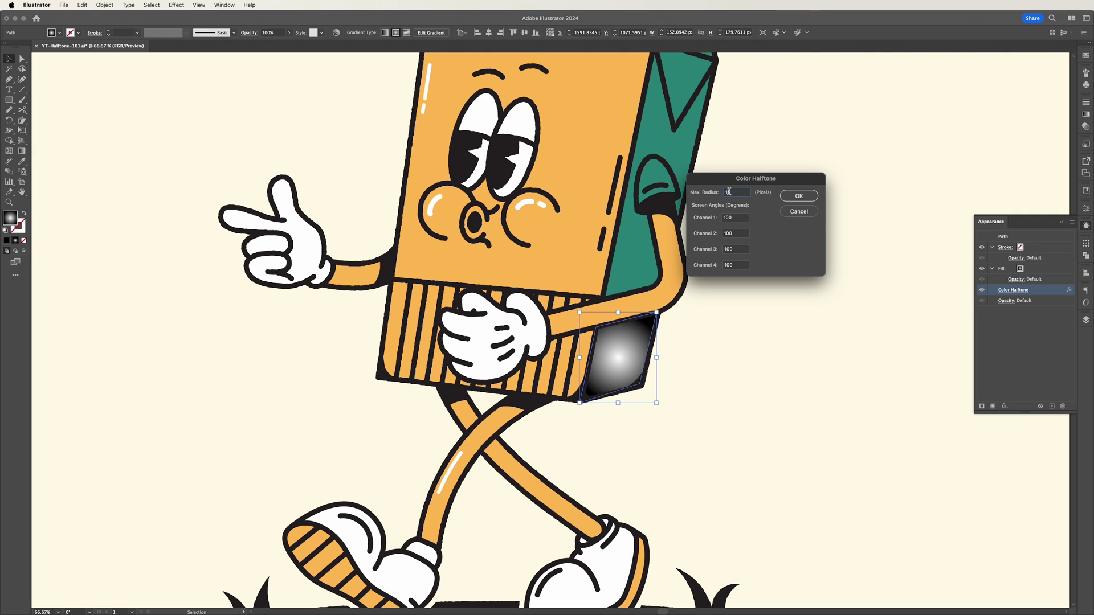
left_click(809, 195)
Change the gradient type and redraw it diagonally down the patch at about -74.5°.
left_click(1086, 114)
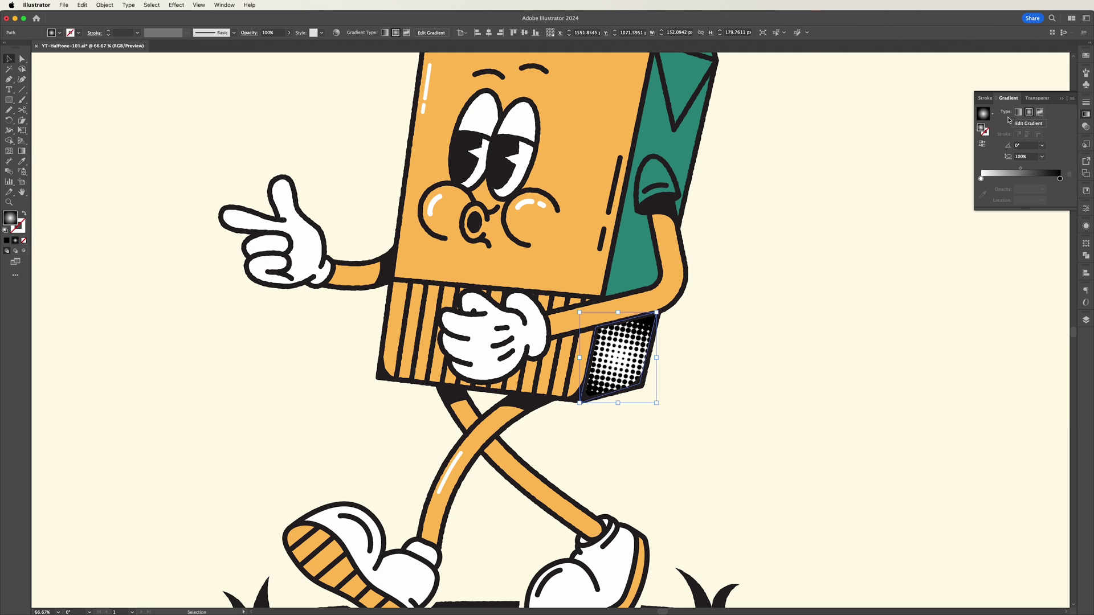
left_click(1018, 111)
key("g")
left_click_drag(603, 296, 631, 403)
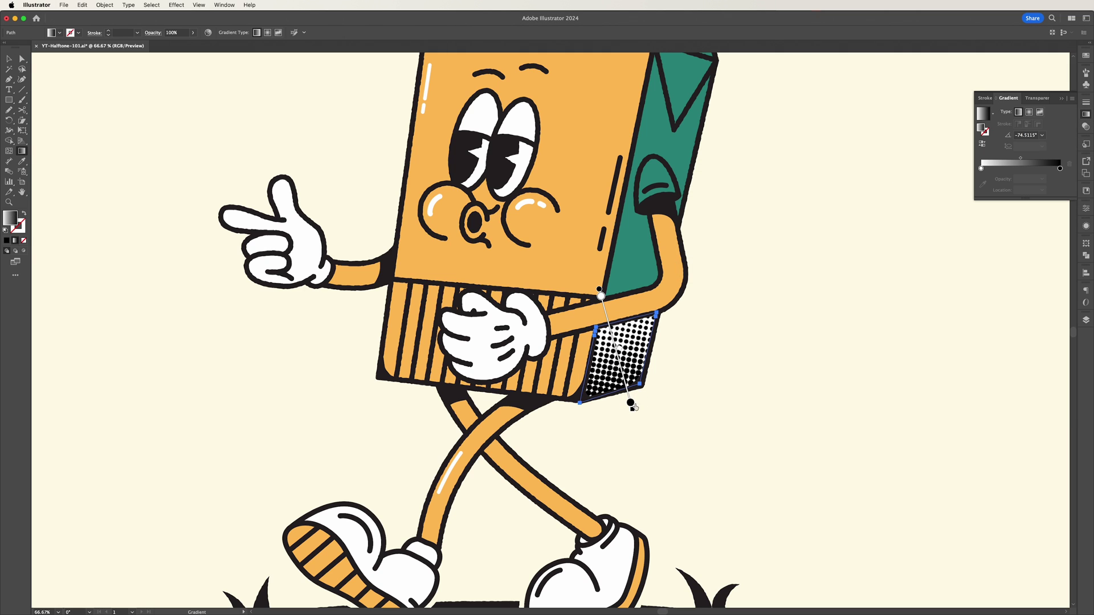
Rasterize the halftone panel as RGB at High (300 ppi) with a transparent background.
key("v")
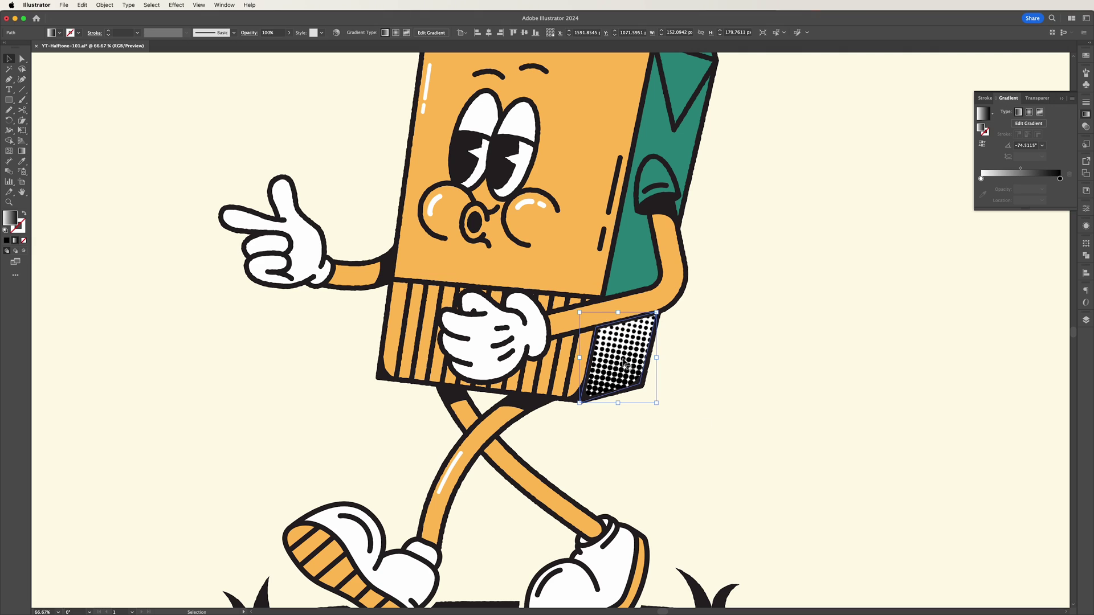
left_click(111, 6)
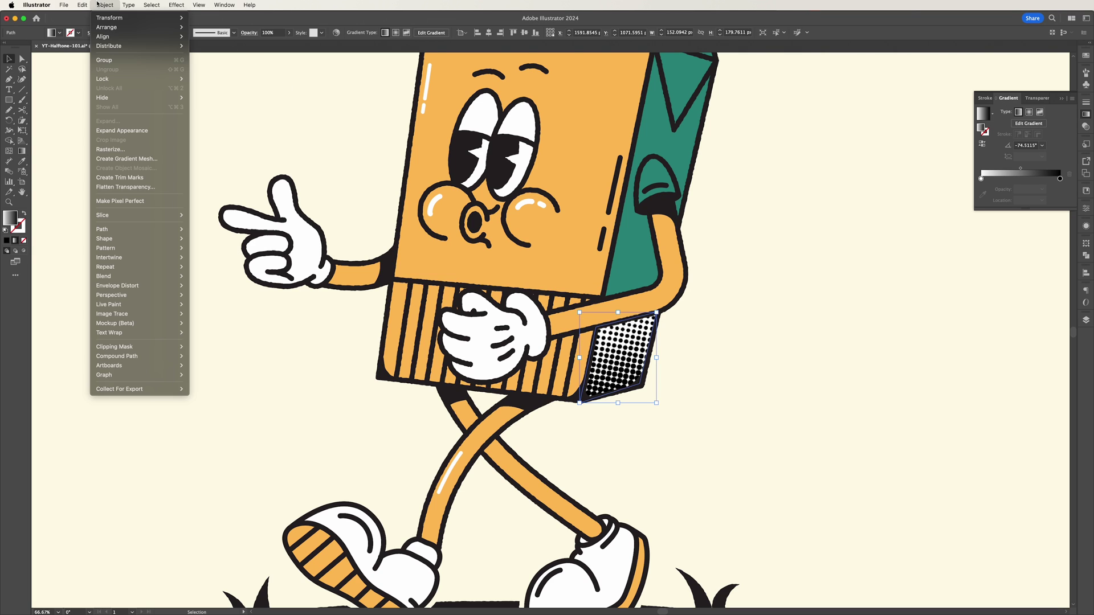
left_click(130, 152)
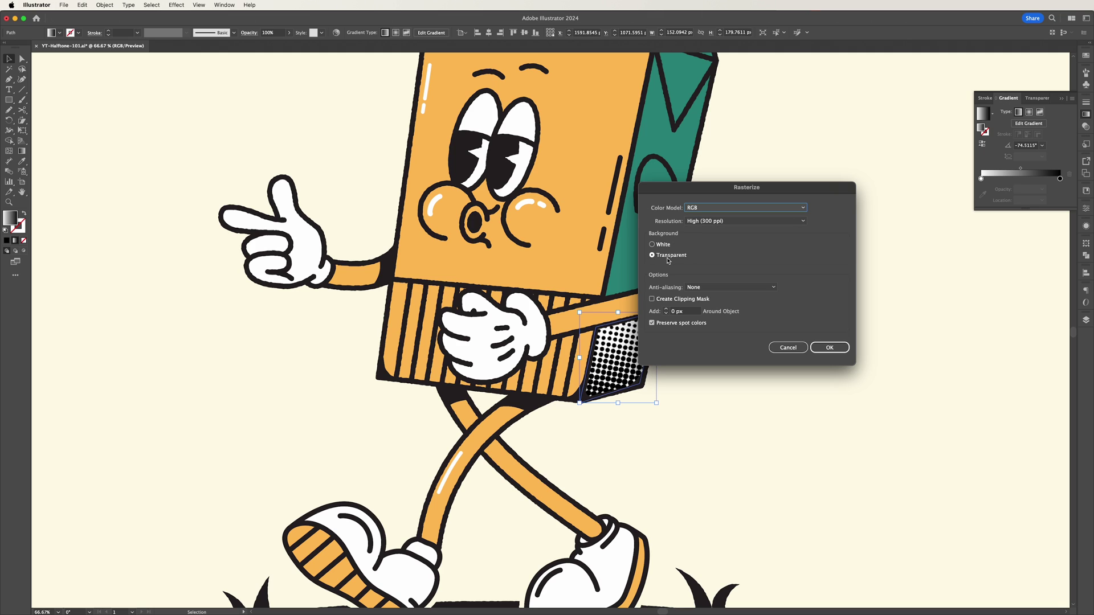
left_click(826, 349)
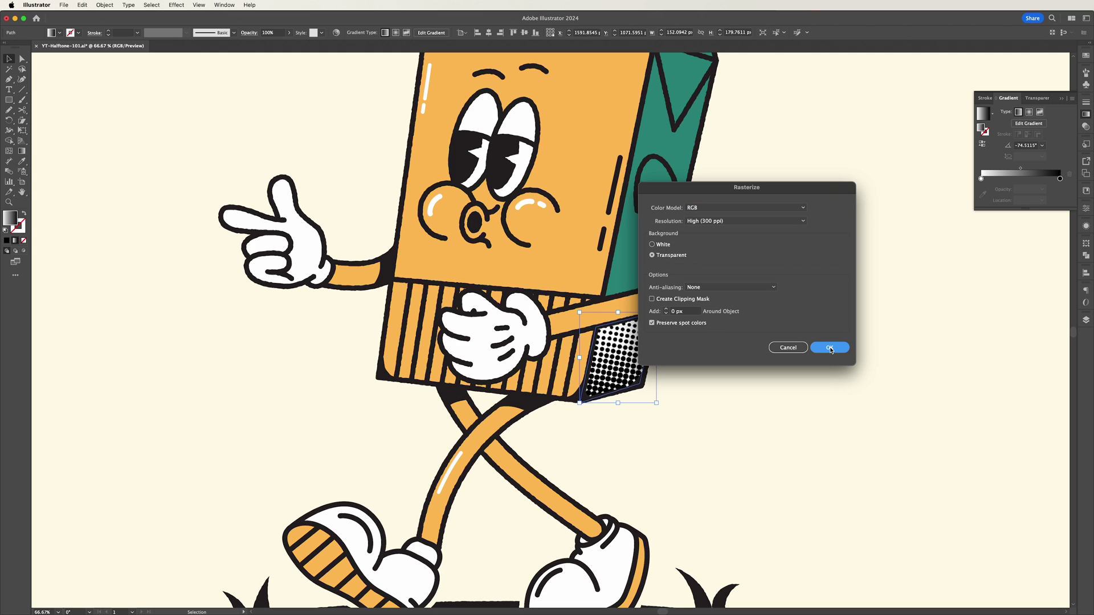
scroll(626, 370, "right", 1)
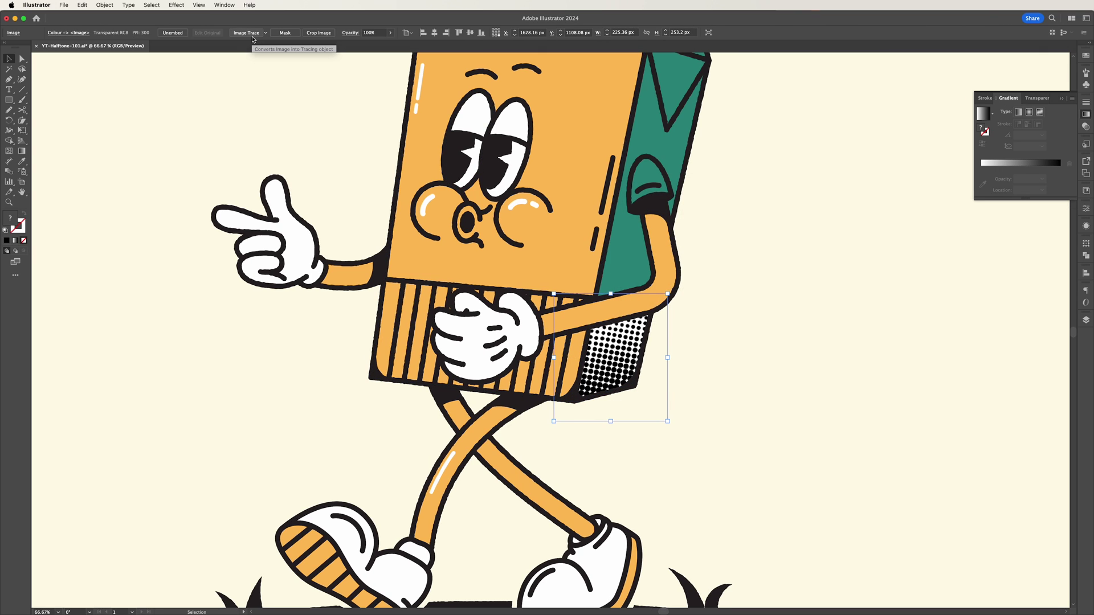
Apply Object > Image Trace > Make to the rasterized patch with the Default preset.
left_click(102, 5)
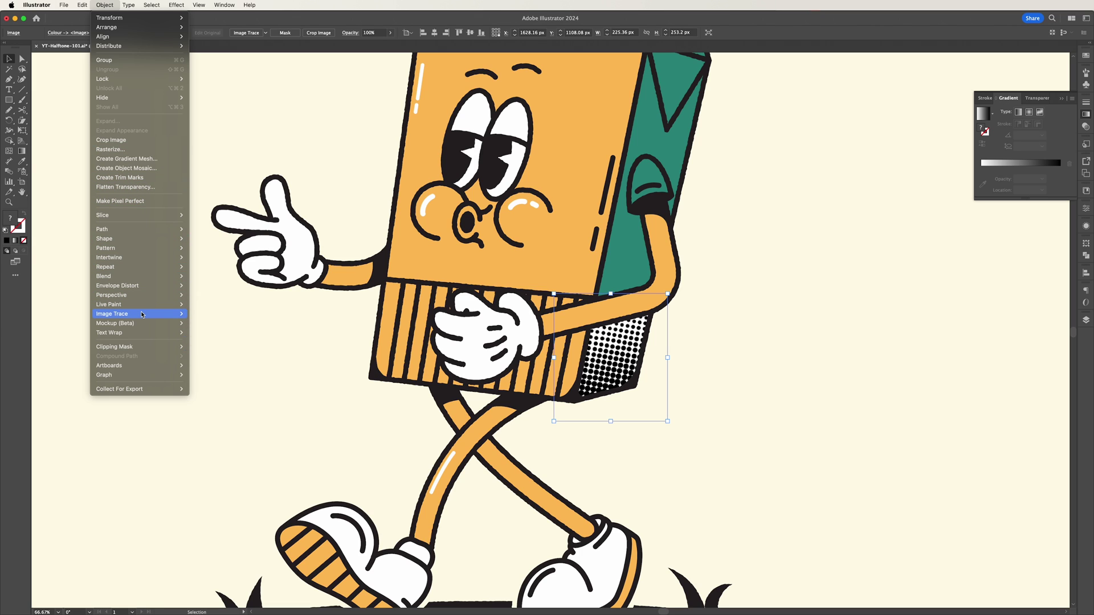
mouse_move(142, 315)
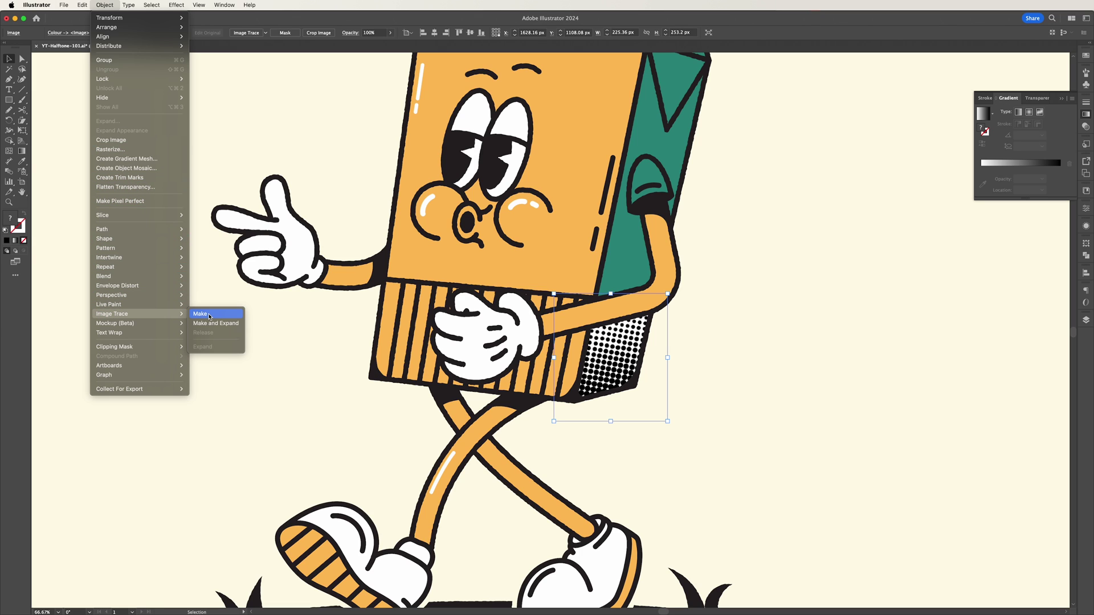
left_click(200, 314)
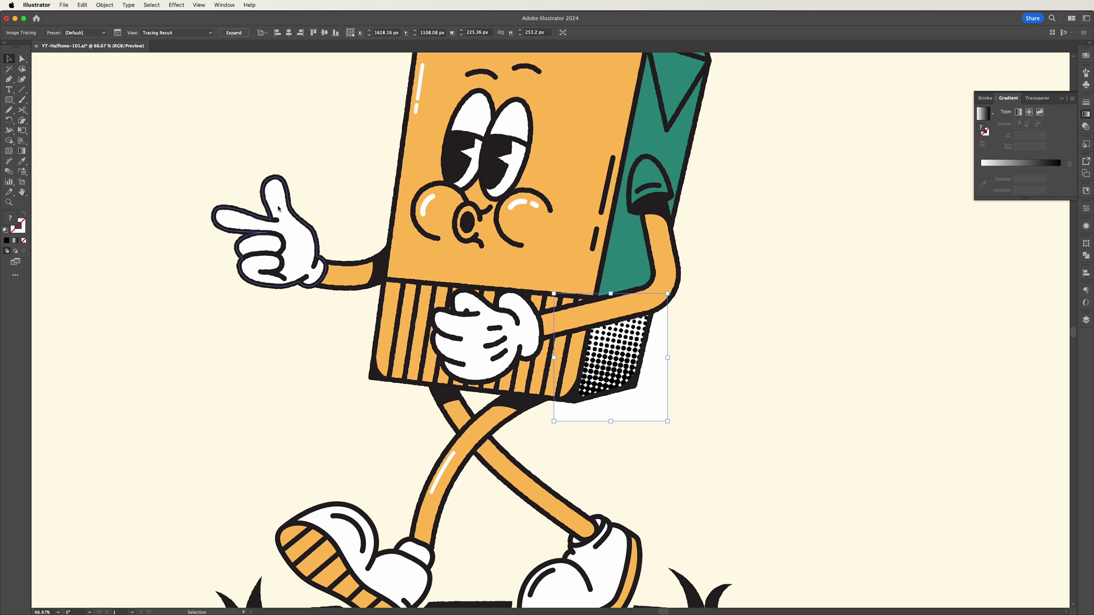
Check Ignore Color (white) in the Image Trace panel and expand the trace into vector dots.
left_click(118, 33)
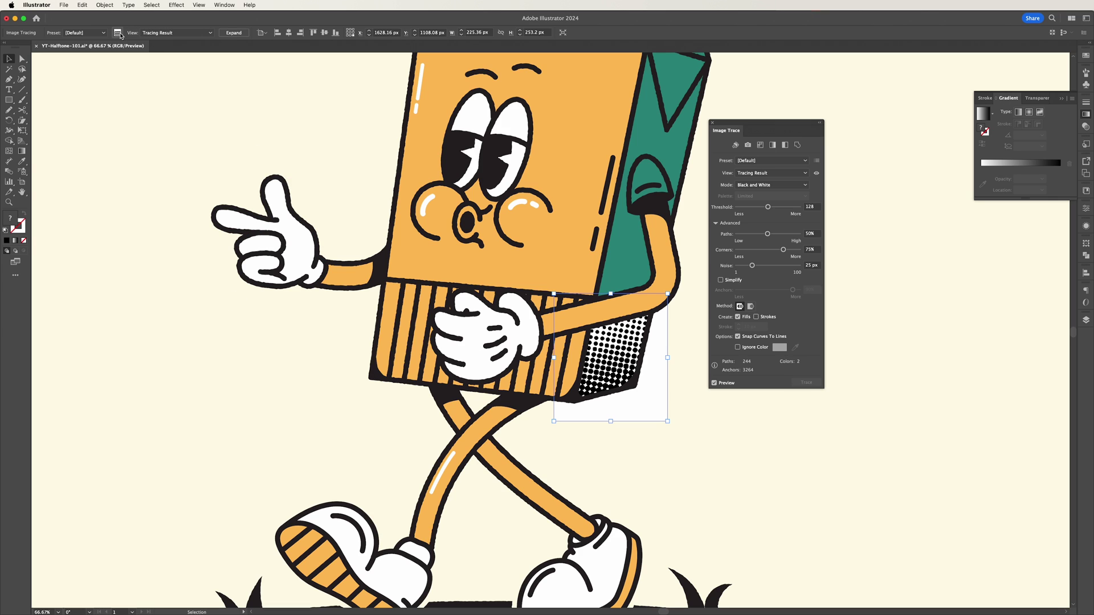
left_click_drag(756, 122, 756, 125)
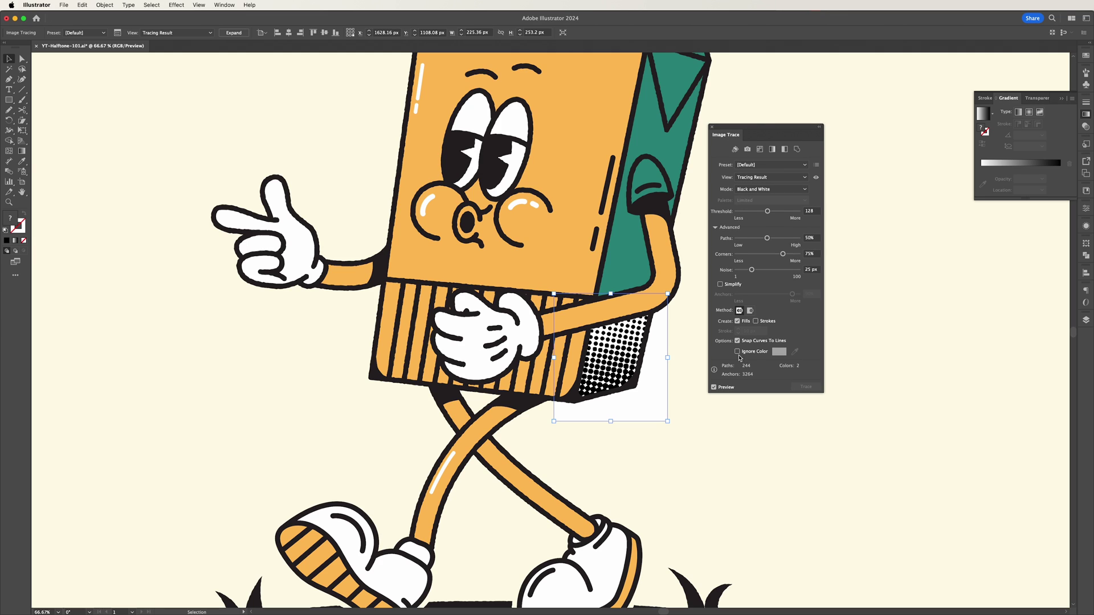
left_click(737, 352)
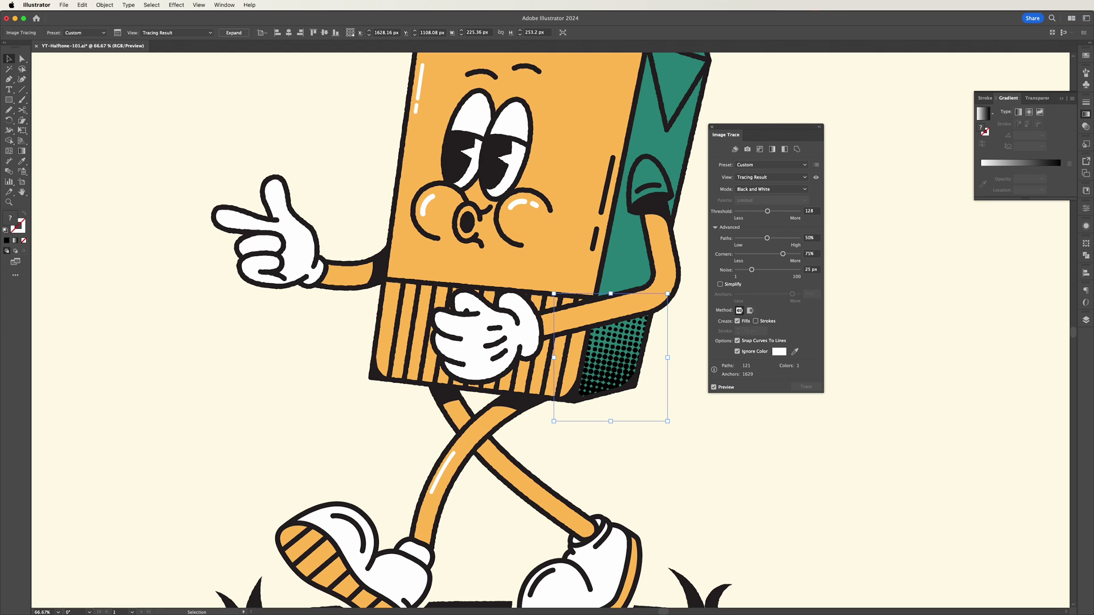
left_click(228, 33)
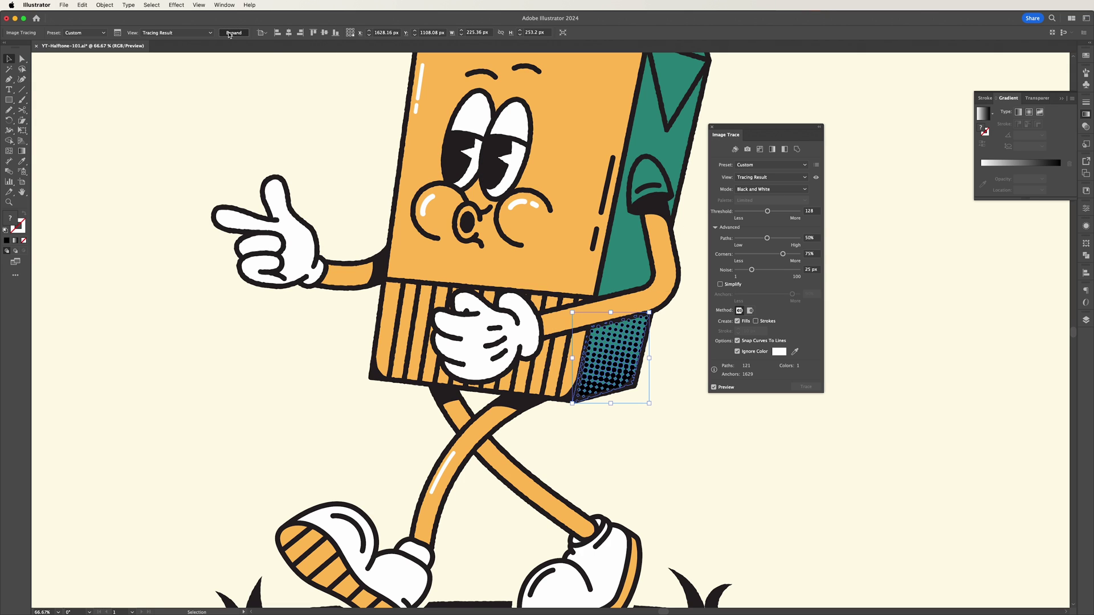
Fill the dots with the carton's sampled teal, darkened slightly in the Color Picker.
double_click(11, 219)
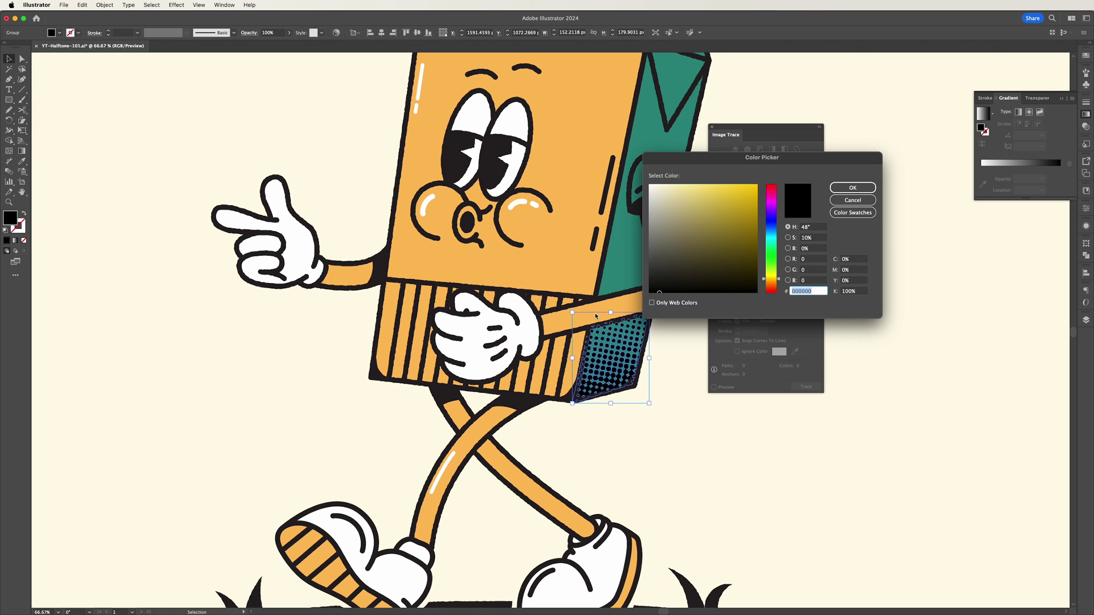
left_click_drag(708, 274, 733, 224)
left_click_drag(773, 279, 773, 242)
left_click(852, 200)
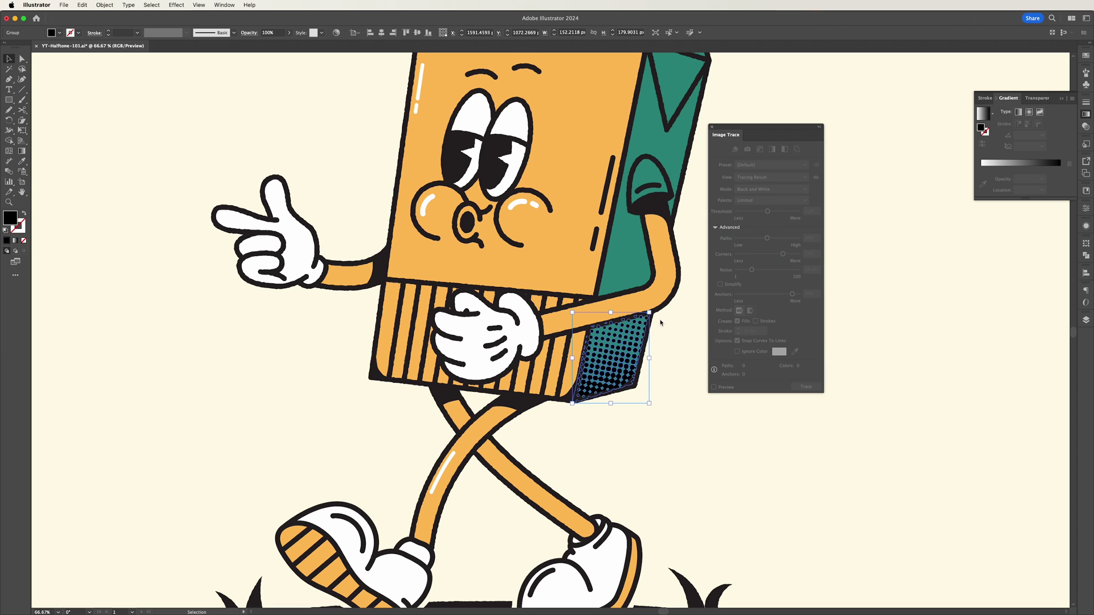
key("i")
left_click(621, 257)
double_click(11, 218)
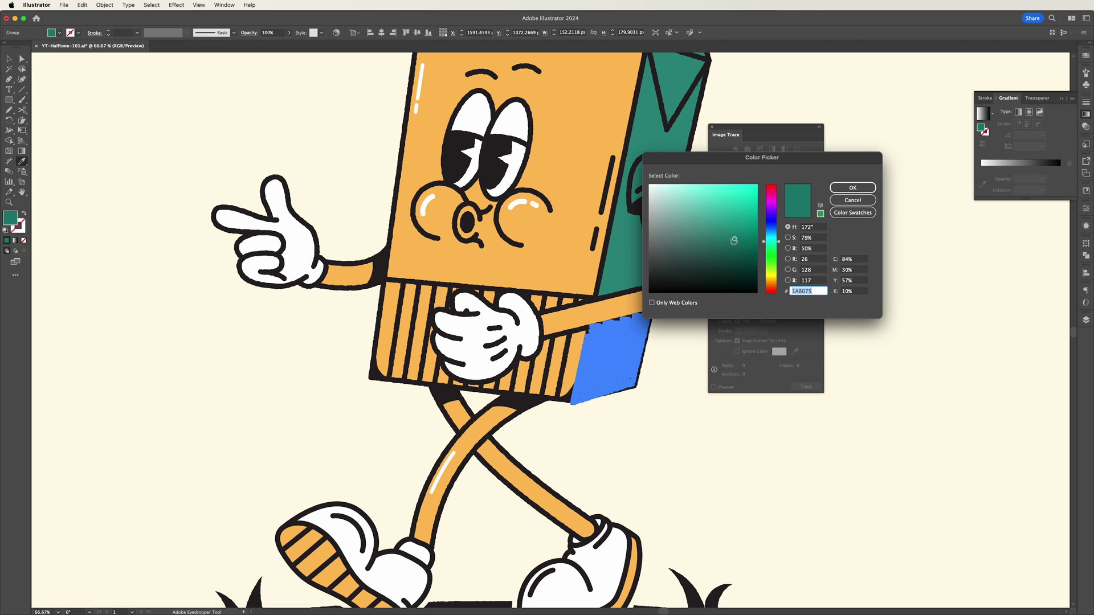
left_click_drag(734, 241, 737, 256)
left_click(852, 187)
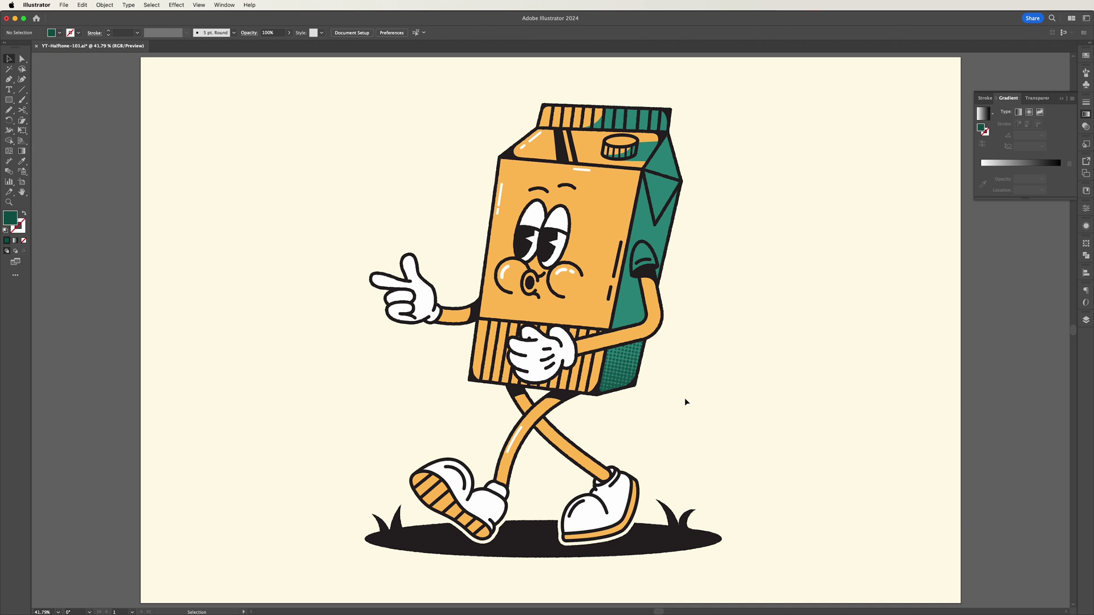
Zoom in to check the teal dots, then zoom out and pan to centre the whole artboard.
key("super+equal")
key("super+equal")
key("super+equal")
key("super+equal")
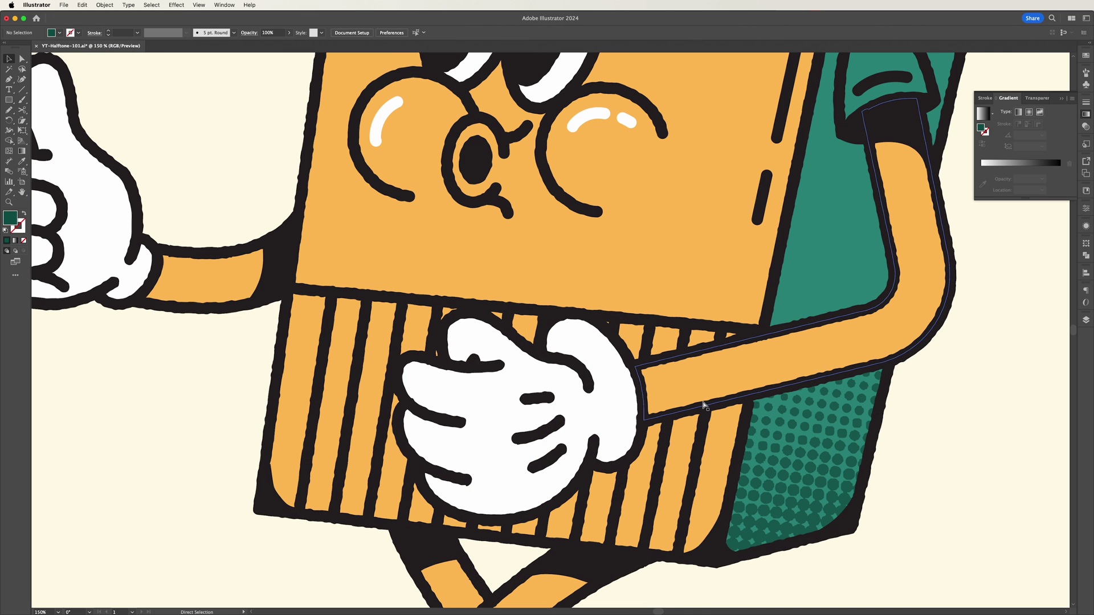
scroll(778, 442, "down", 3)
scroll(779, 442, "right", 5)
key("super+equal")
key("super+equal")
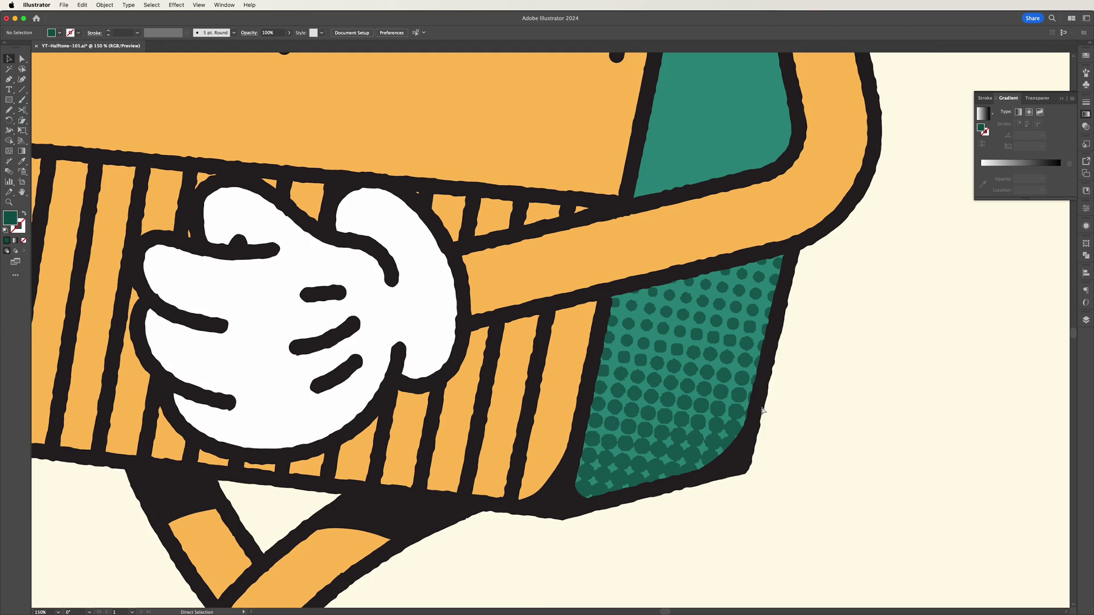
left_click_drag(755, 398, 649, 370)
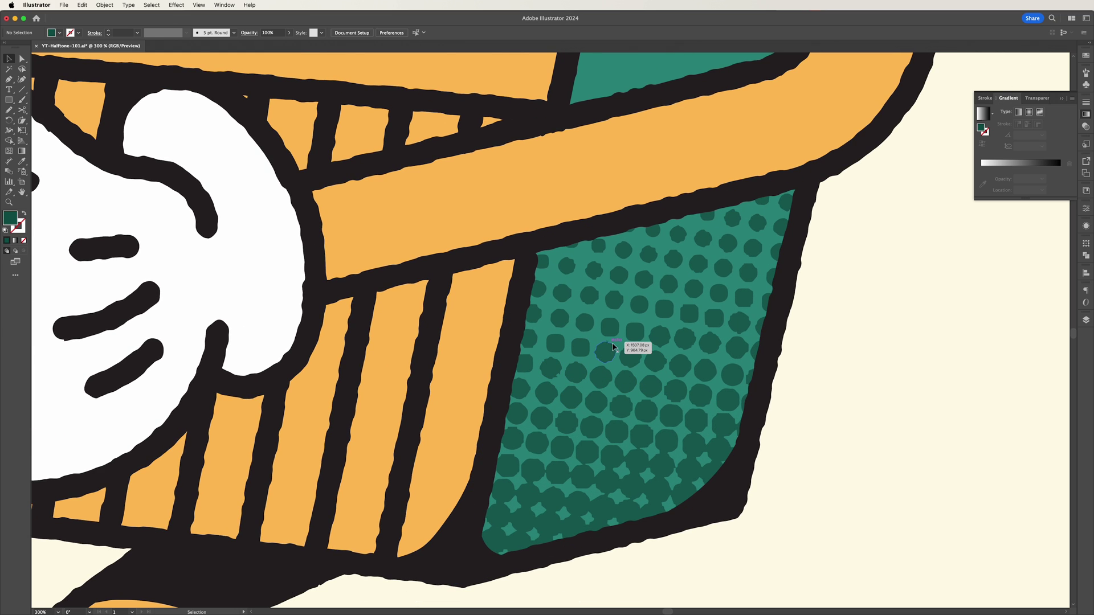
key("super+minus")
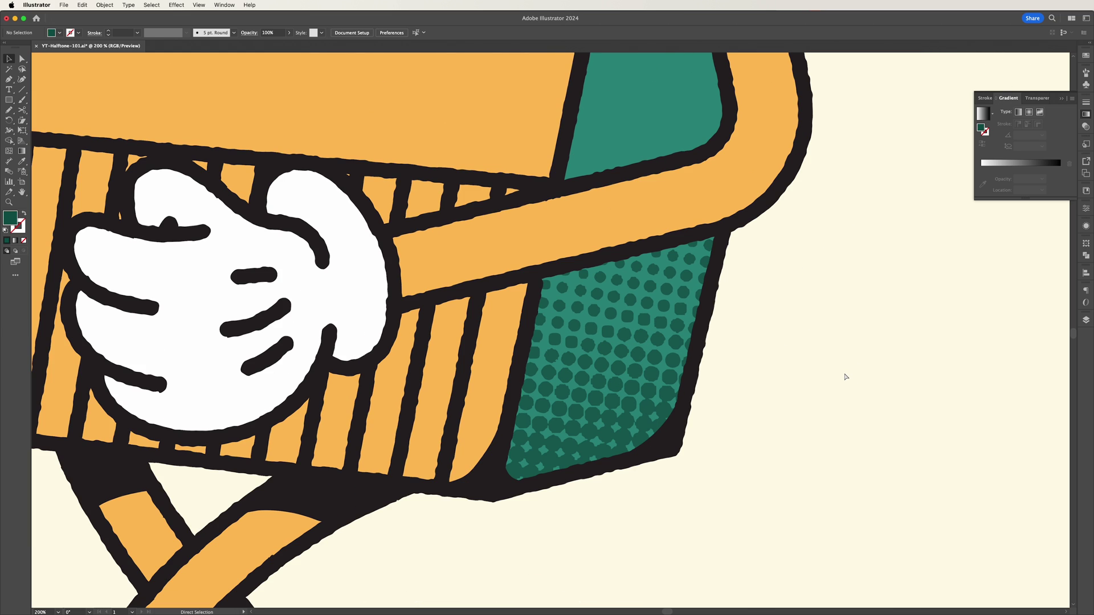
key("super+minus")
key("super+minus")
key("super+minus")
left_click_drag(718, 323, 807, 403)
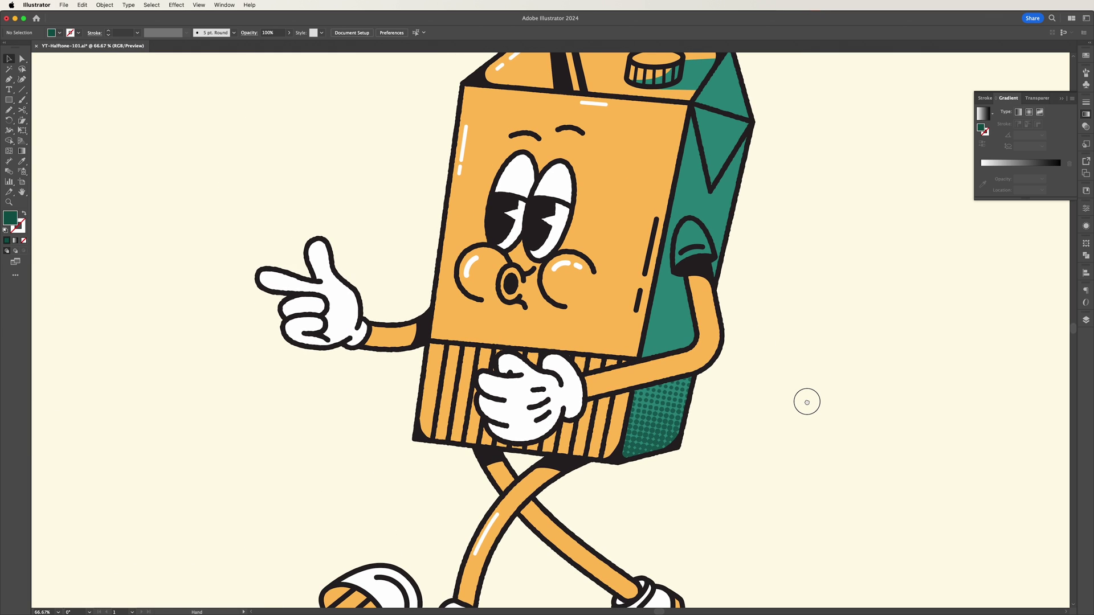
key("super+minus")
key("super+minus")
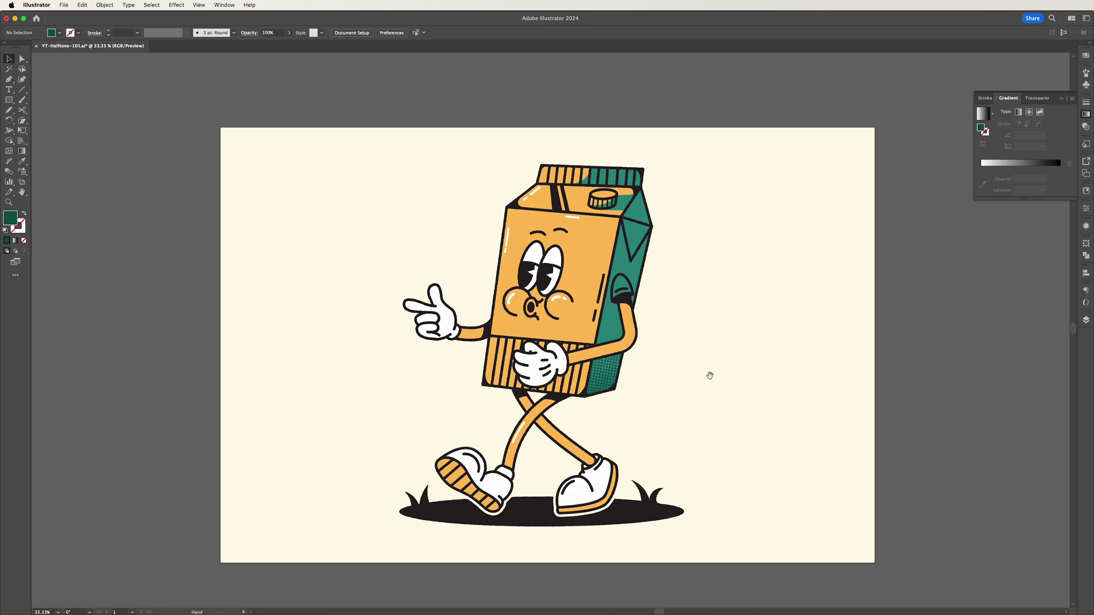
left_click_drag(710, 376, 732, 377)
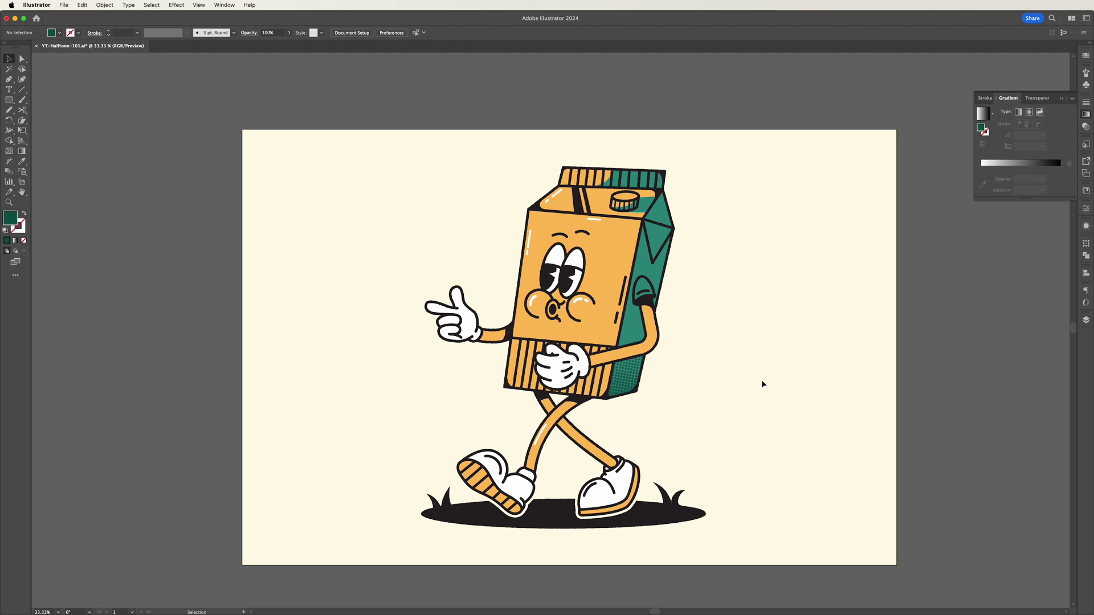
scroll(440, 317, "down", 2)
scroll(440, 317, "right", 2)
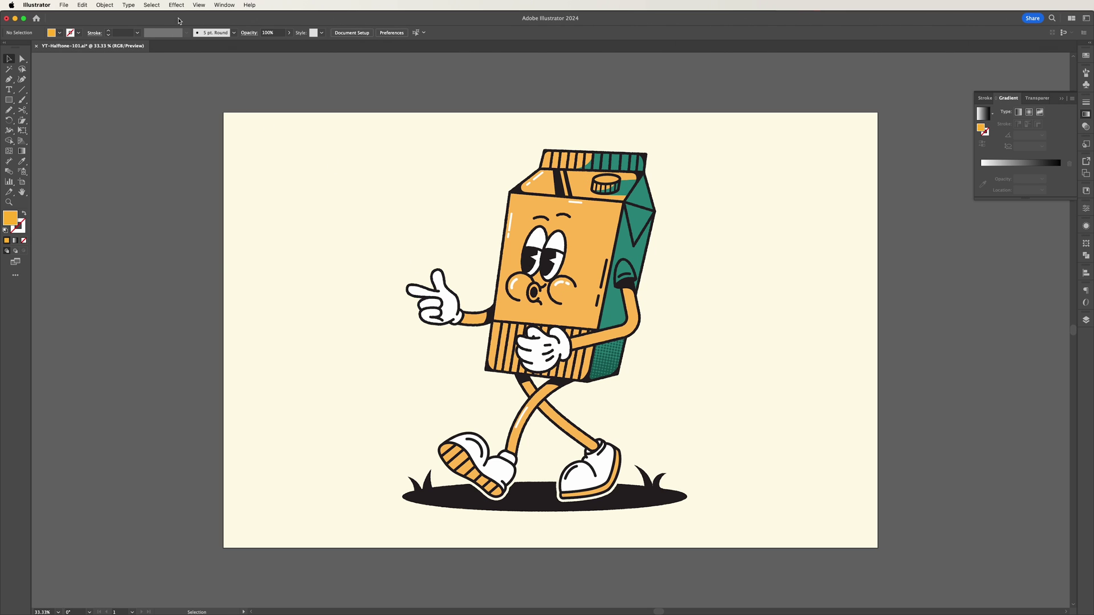
Set Document Raster Effects resolution to Medium (150 ppi), then select the green side panel.
left_click(175, 6)
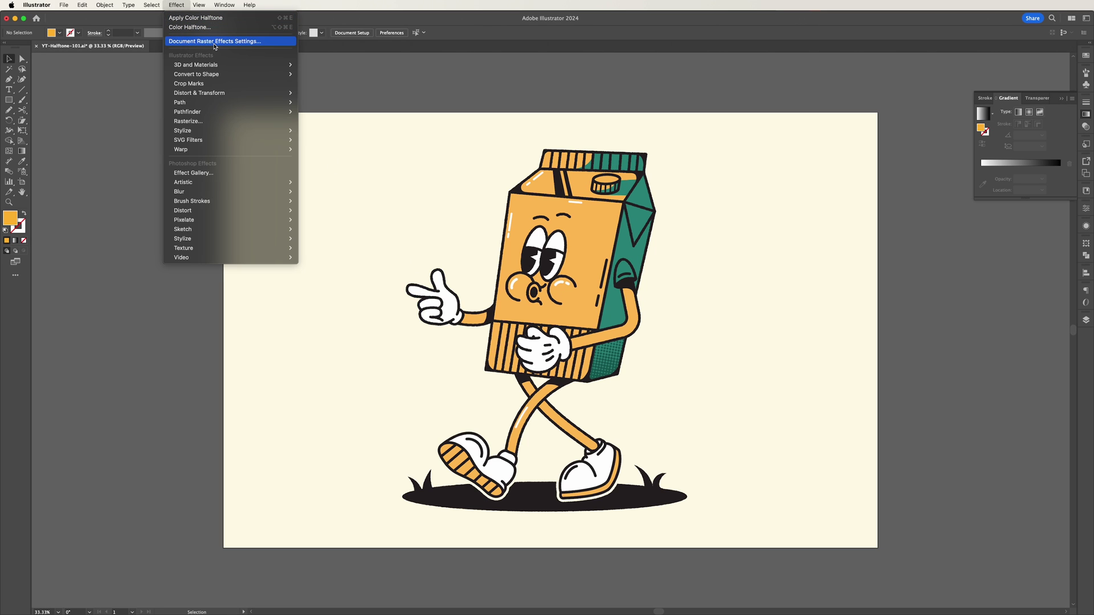
left_click(210, 42)
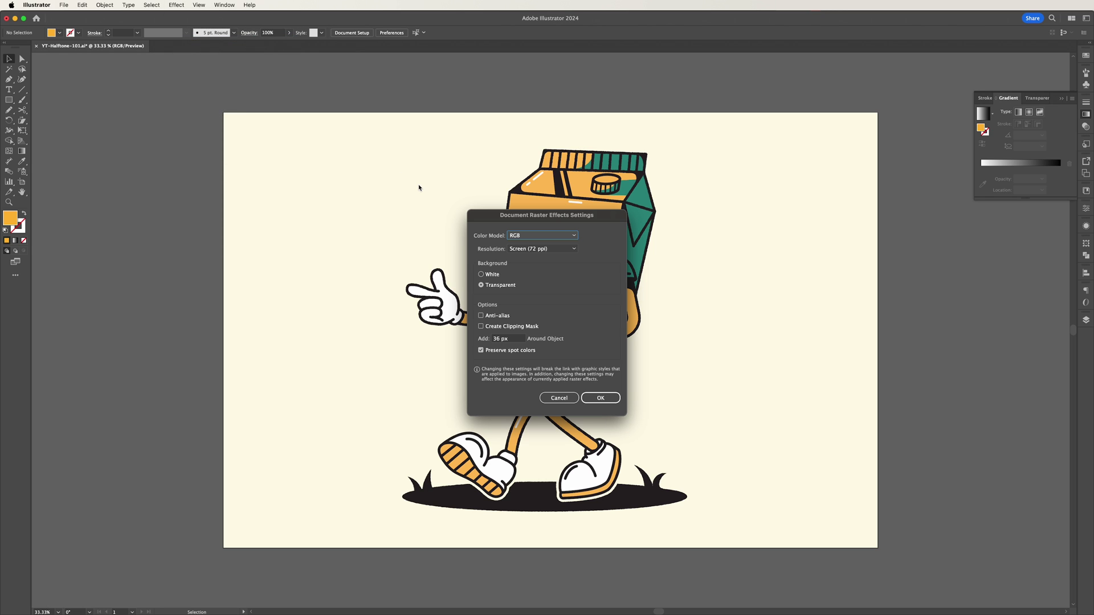
left_click(493, 251)
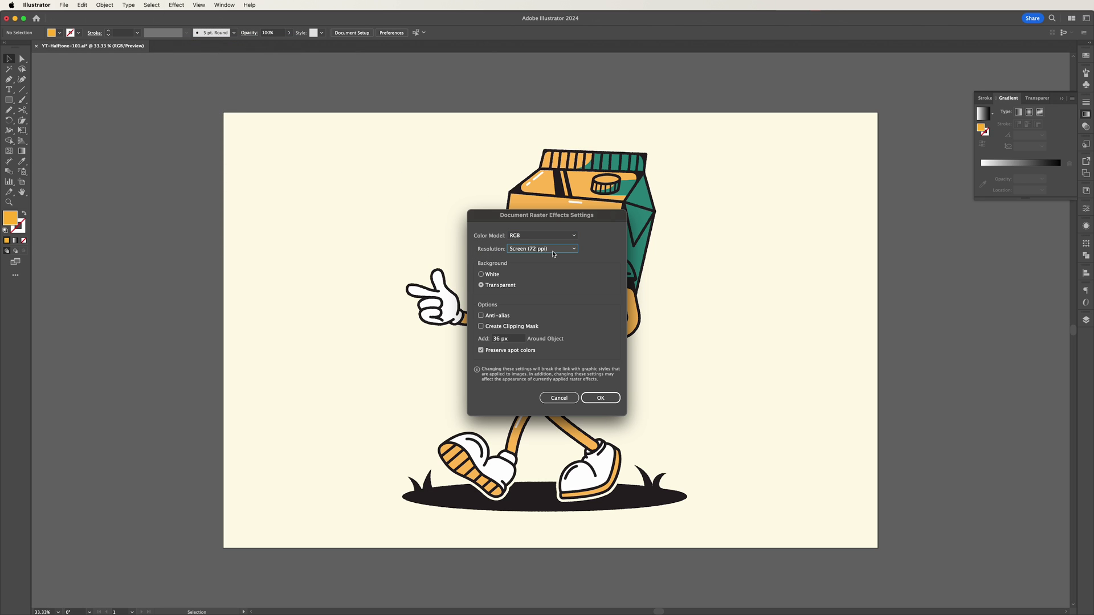
left_click(573, 250)
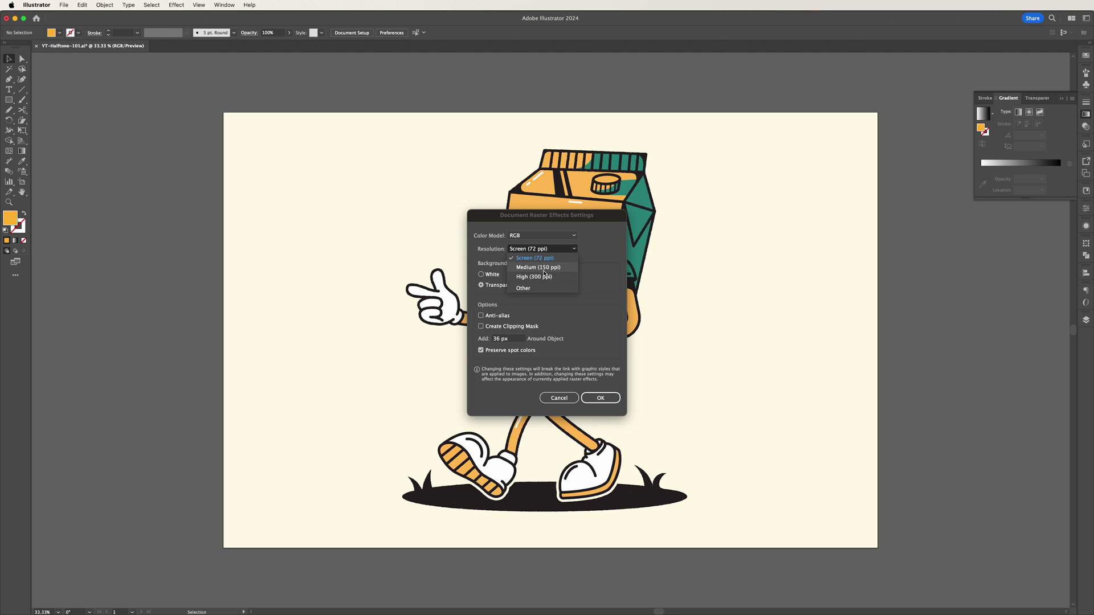
left_click(542, 268)
left_click(605, 395)
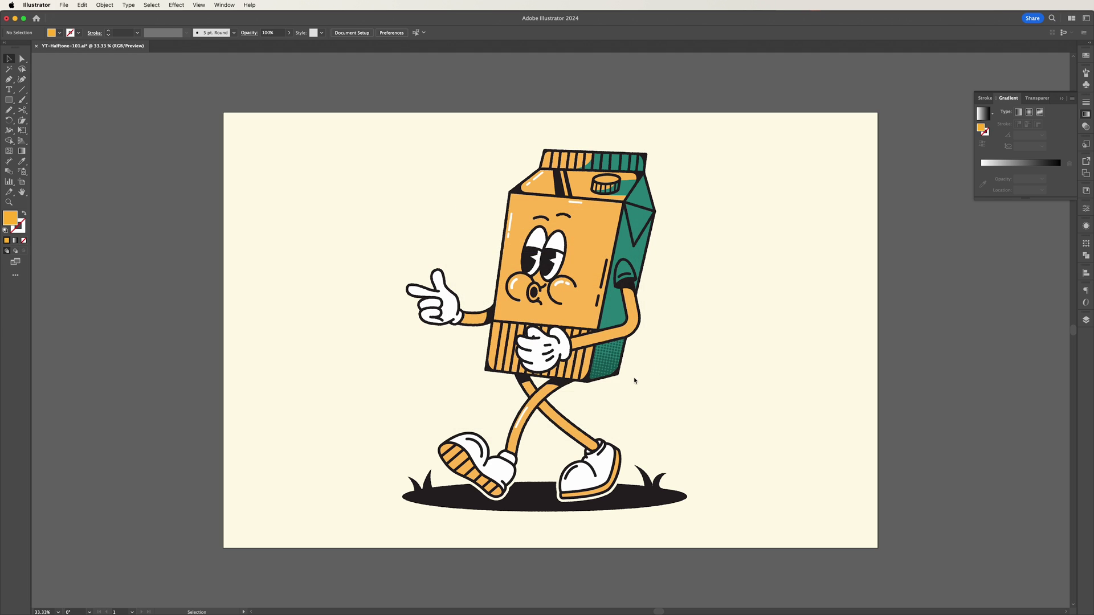
left_click(625, 250)
Change the green side panel's stacking order and fill it with a gradient.
right_click(623, 245)
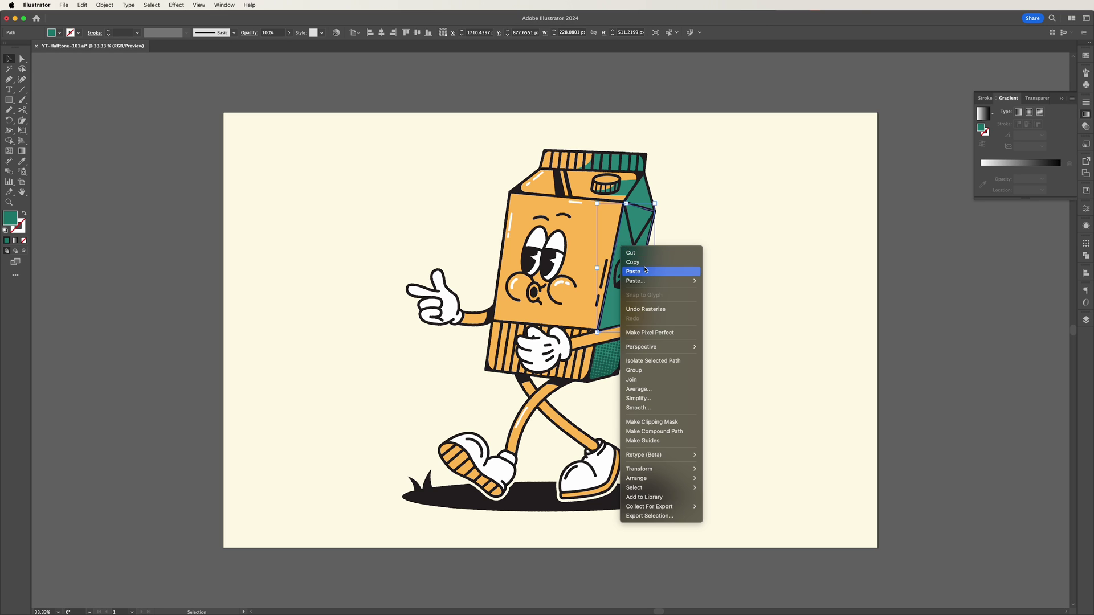
key("Escape")
right_click(626, 250)
mouse_move(683, 283)
left_click(746, 288)
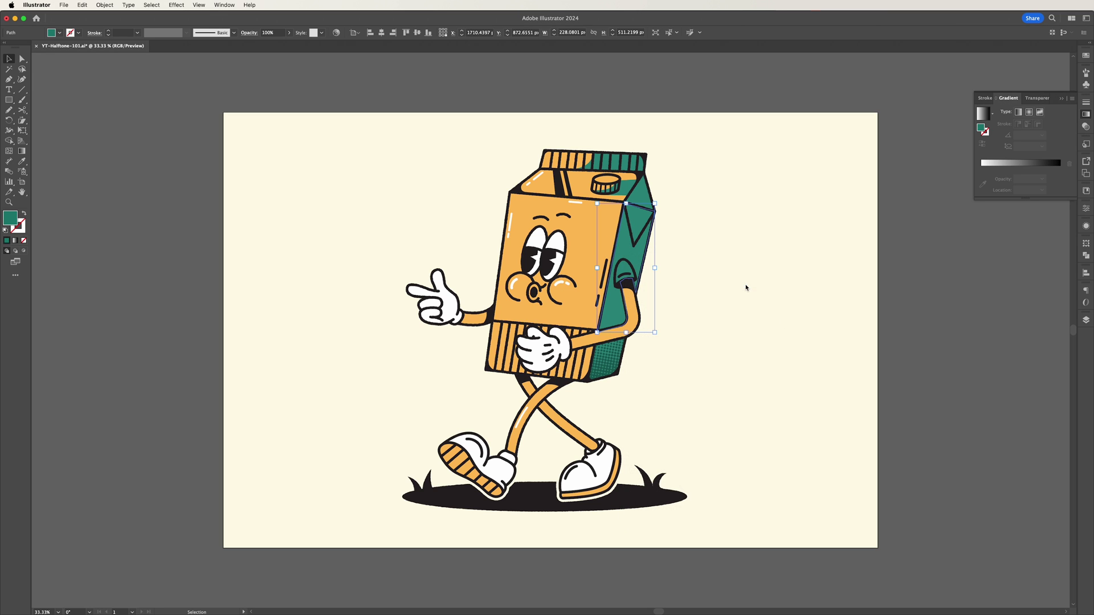
left_click(1024, 169)
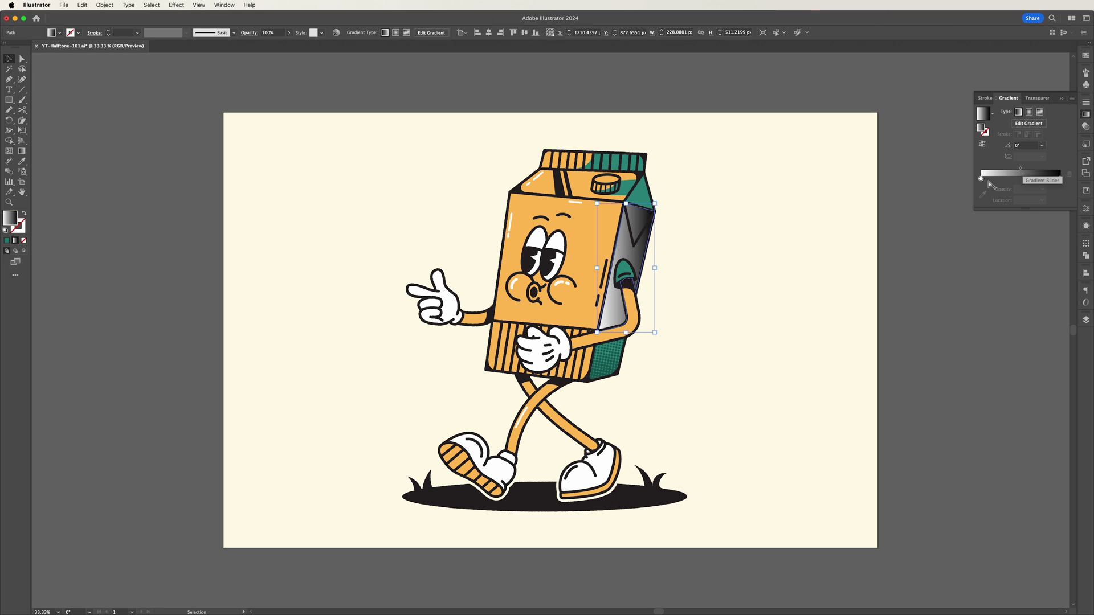
Apply Color Halftone to the side panel and angle its gradient diagonally.
left_click(176, 4)
mouse_move(256, 217)
left_click(328, 218)
left_click(799, 195)
key("g")
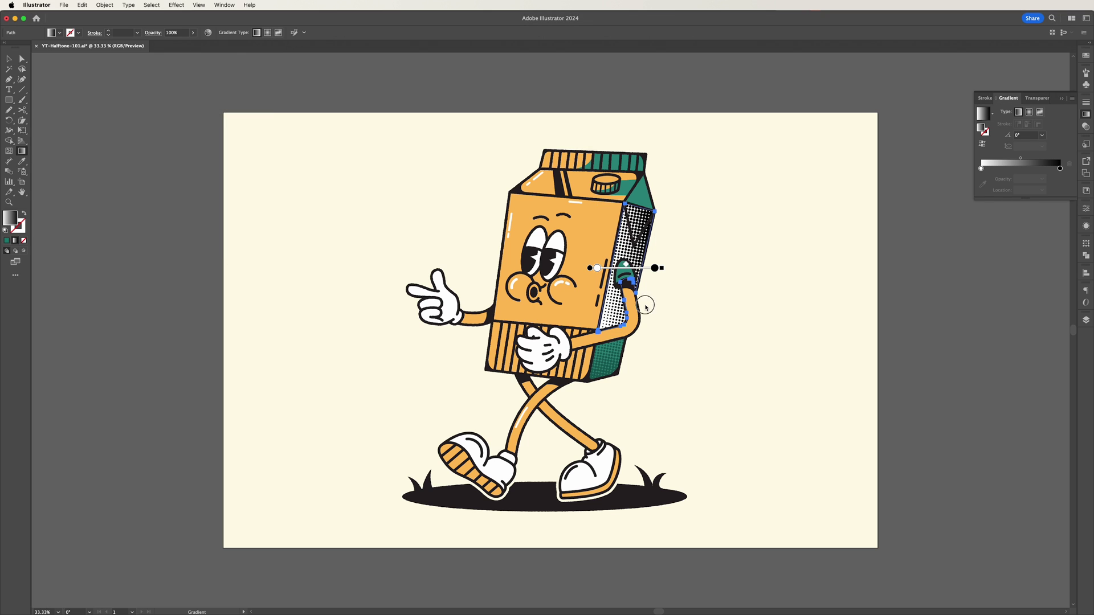
left_click_drag(588, 273, 649, 293)
key("v")
Rasterize the halftone panel, Image Trace it with Ignore Color, and expand the dots.
left_click(104, 5)
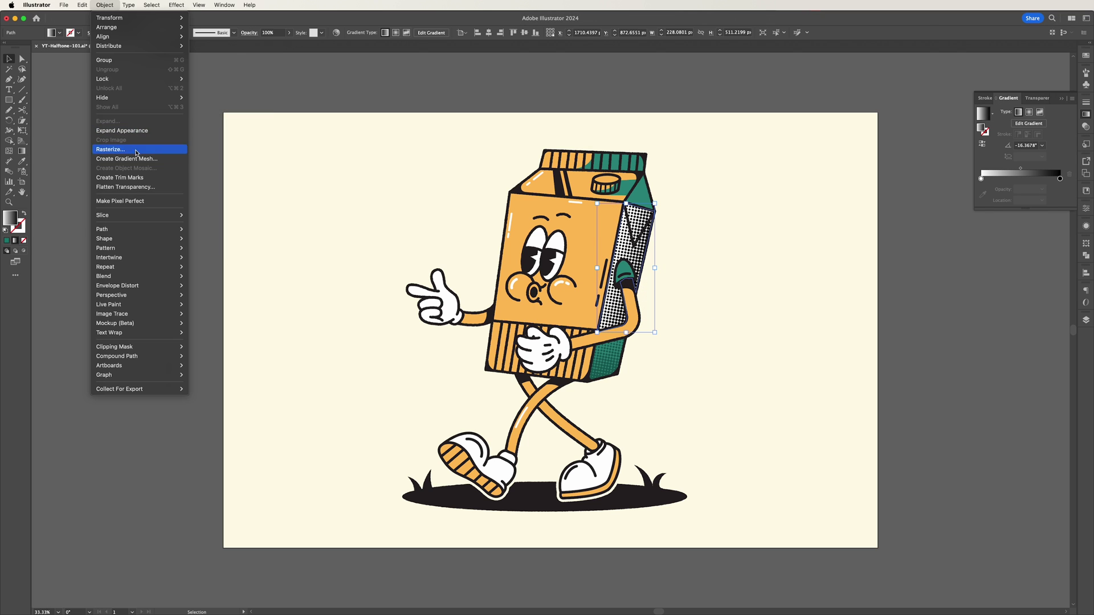
left_click(127, 147)
left_click(830, 349)
left_click(246, 33)
left_click(118, 33)
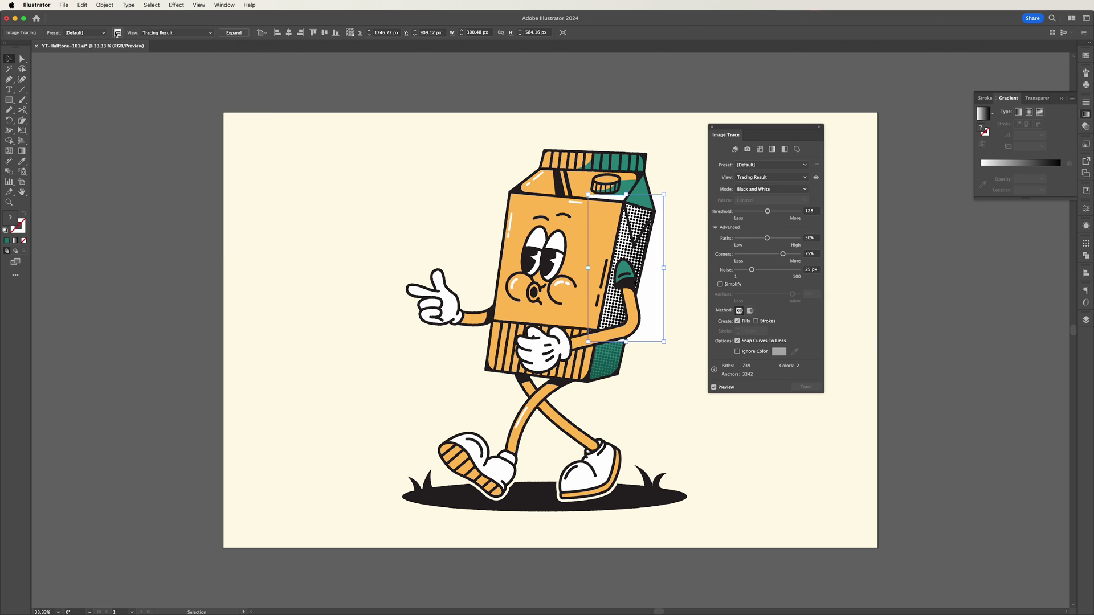
left_click(738, 351)
left_click(233, 33)
Zoom in on the carton's side panel and select the traced halftone group.
key("z")
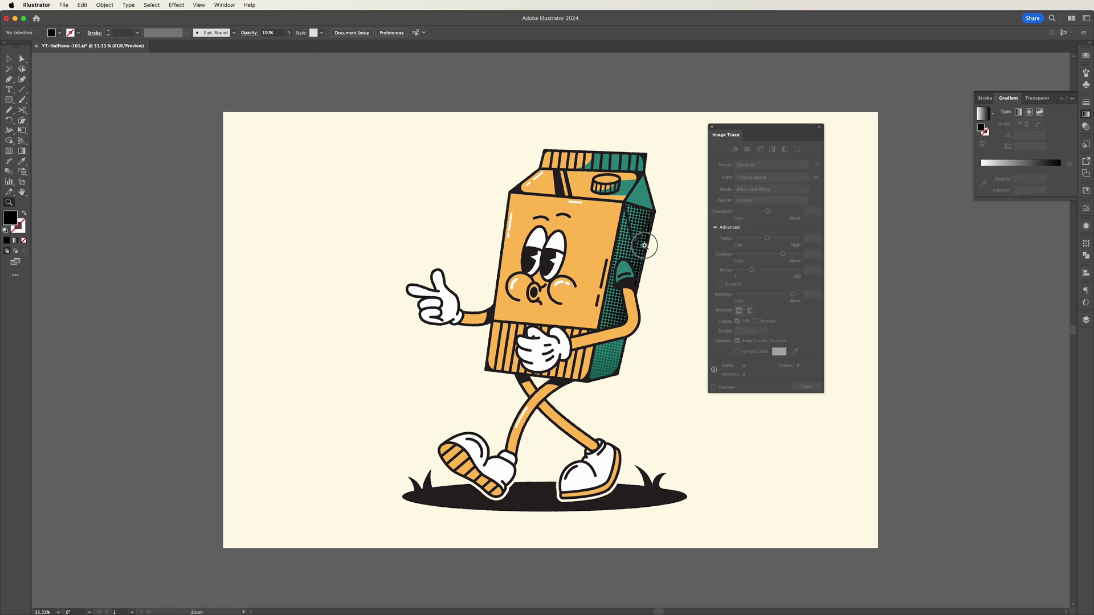
left_click_drag(641, 243, 830, 275)
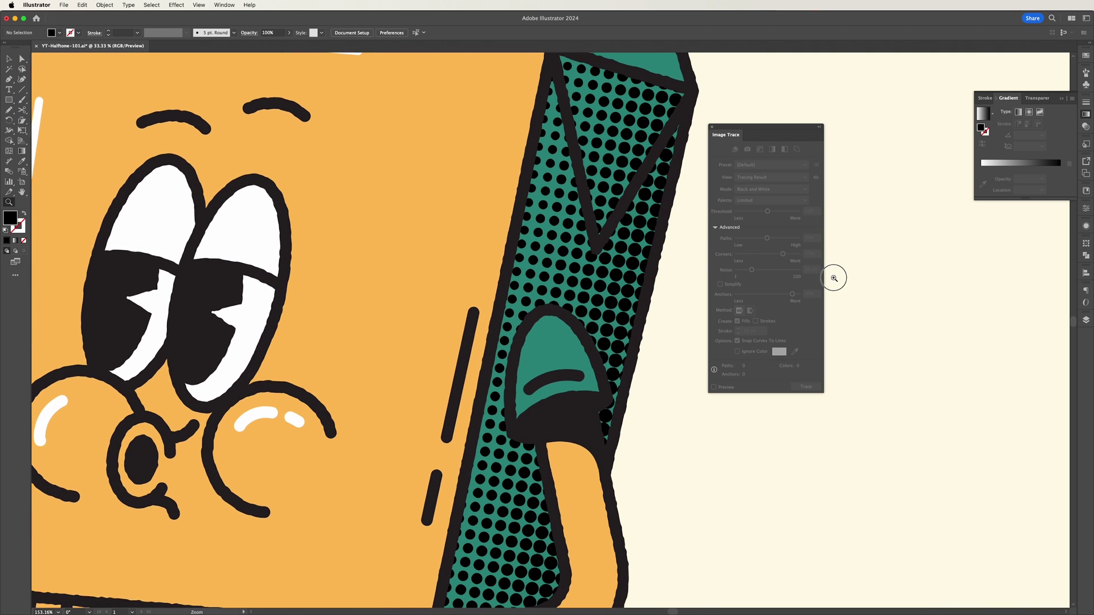
key("v")
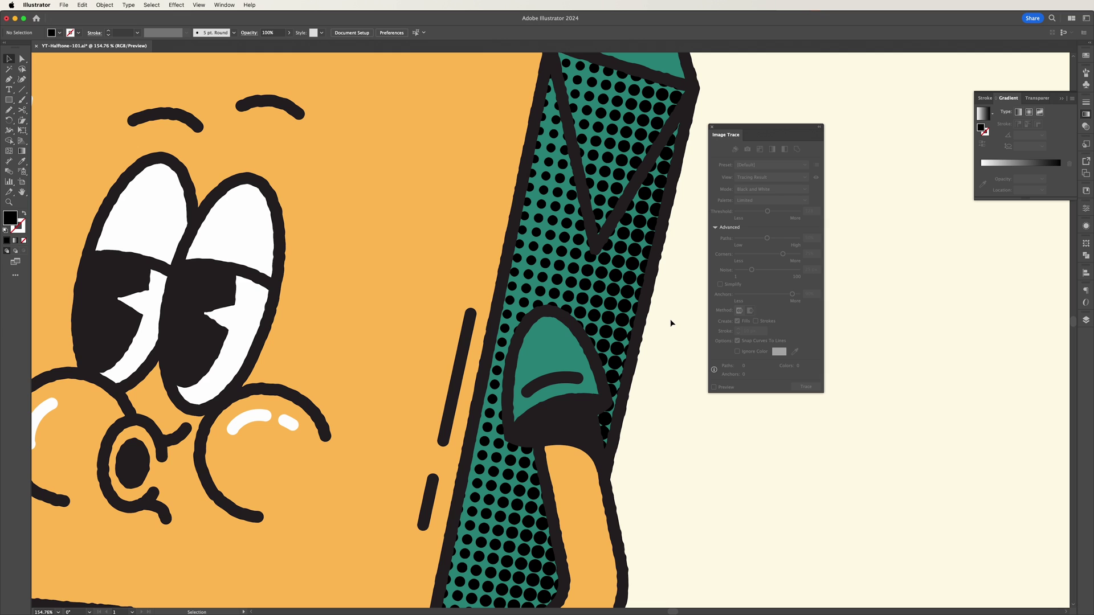
left_click_drag(623, 306, 614, 307)
scroll(618, 307, "down", 5)
Give the halftone dots the teal panel colour with the Eyedropper, then deselect.
key("i")
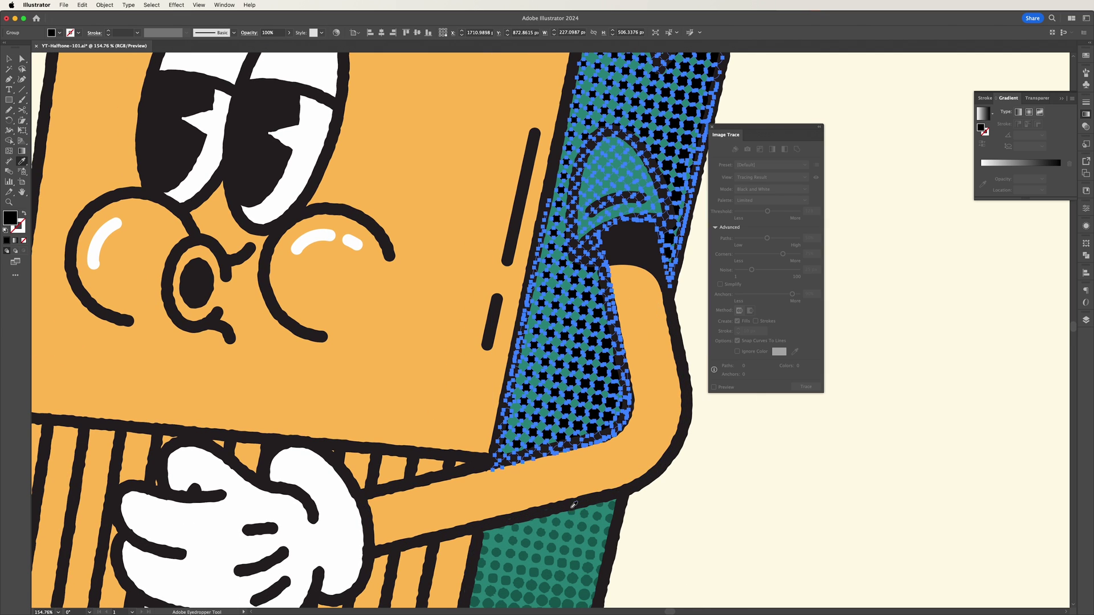
left_click(584, 524)
key("v")
left_click(718, 508)
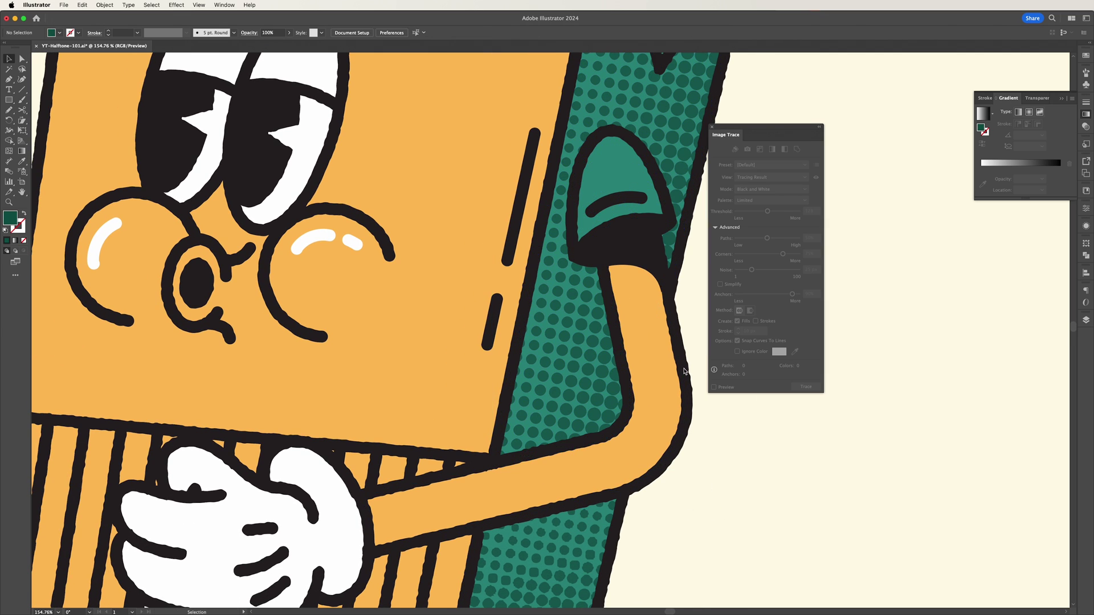
scroll(573, 434, "up", 3)
scroll(573, 434, "up", 2)
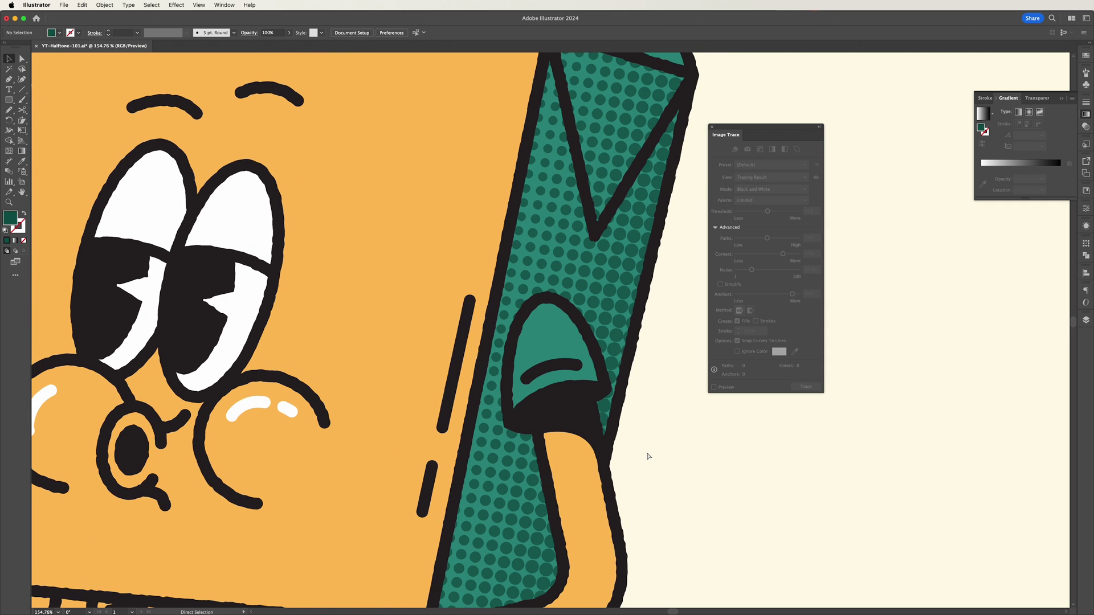
scroll(648, 456, "down", 3)
scroll(627, 433, "down", 2)
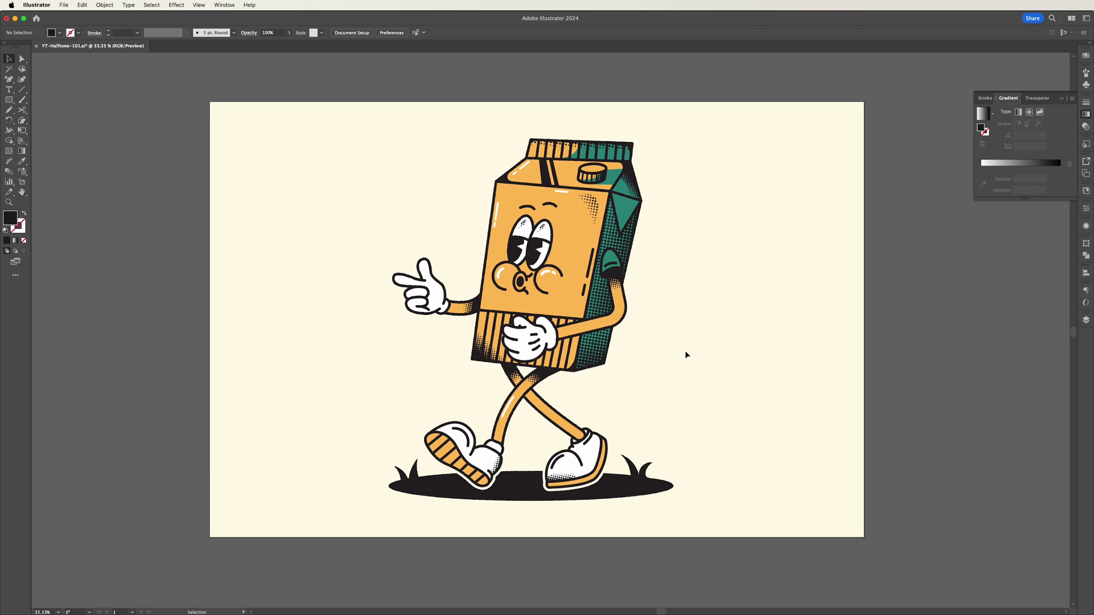
key("a")
key("super+0")
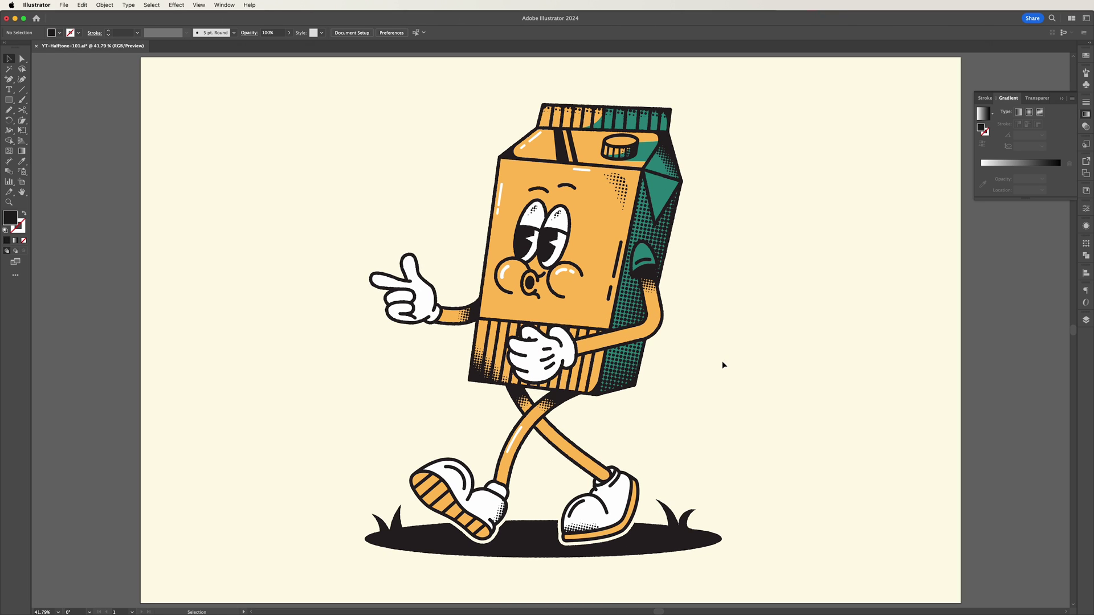